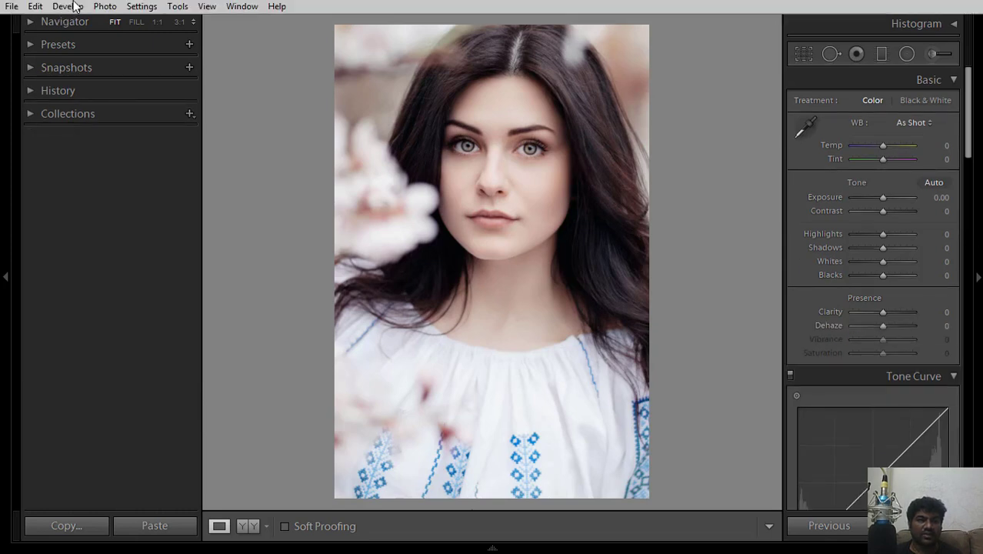
Browse the menu bar from Edit through Develop and Settings to the Window menu
left_click(74, 6)
mouse_move(35, 7)
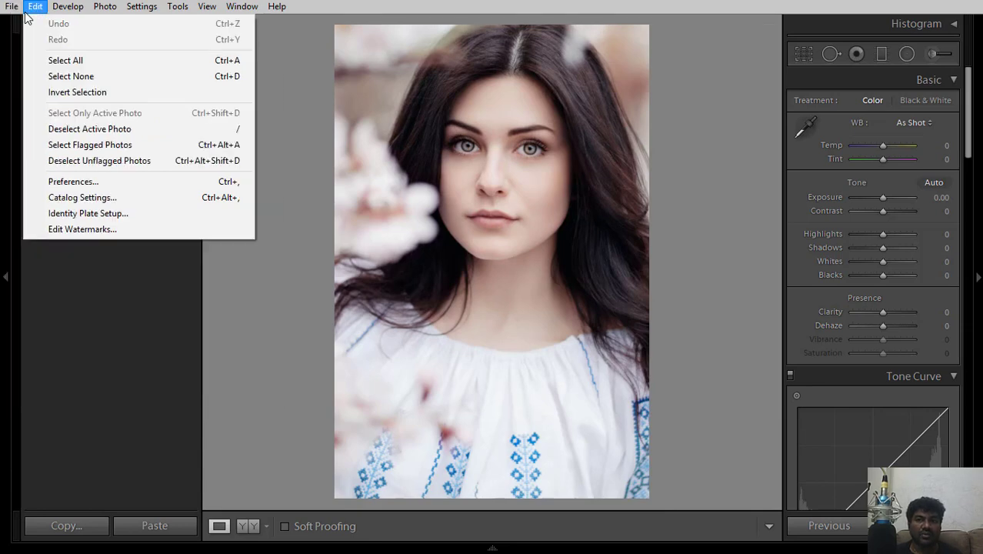
key("Right")
key("Right")
key("Right")
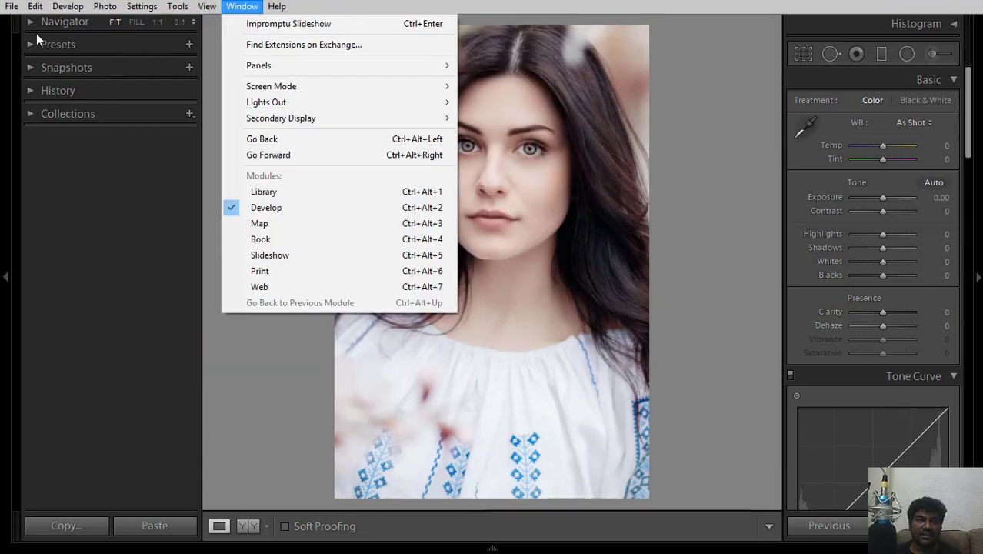
Toggle the Collections section, then hide and restore the left panel
left_click(73, 118)
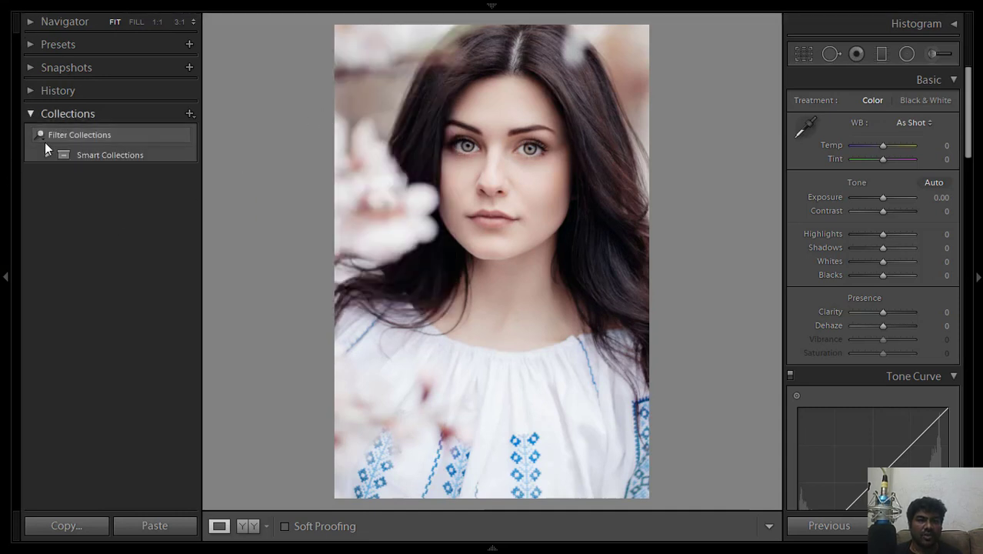
left_click(31, 113)
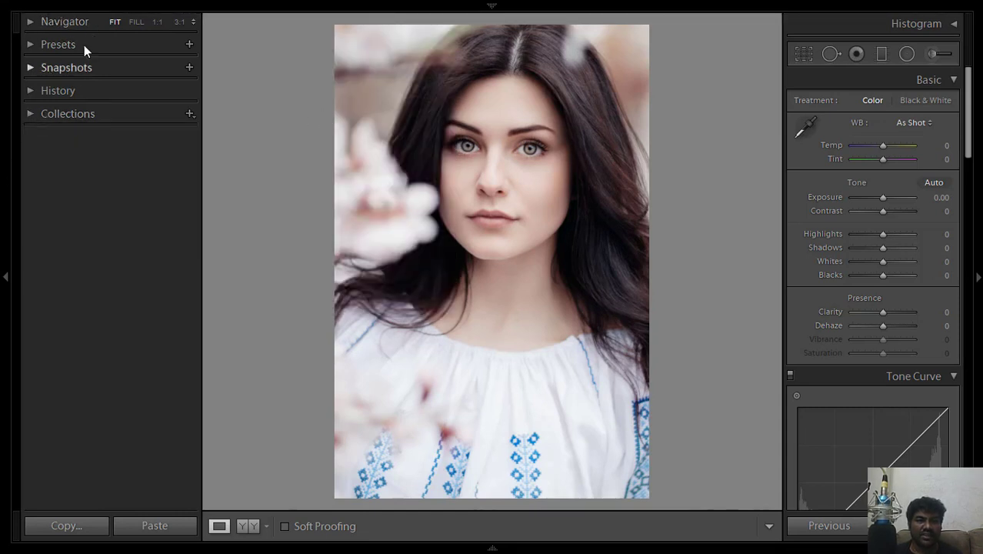
left_click(6, 279)
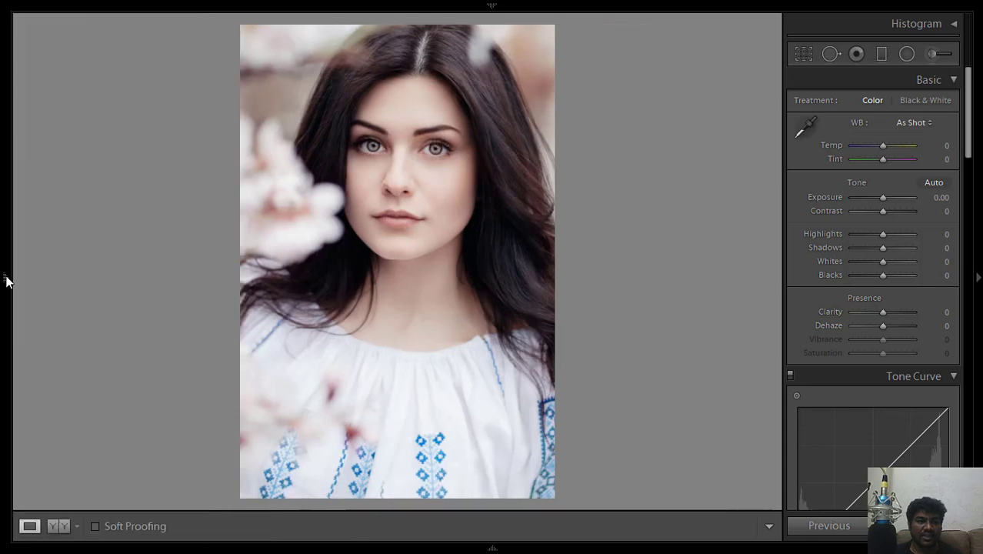
left_click(6, 279)
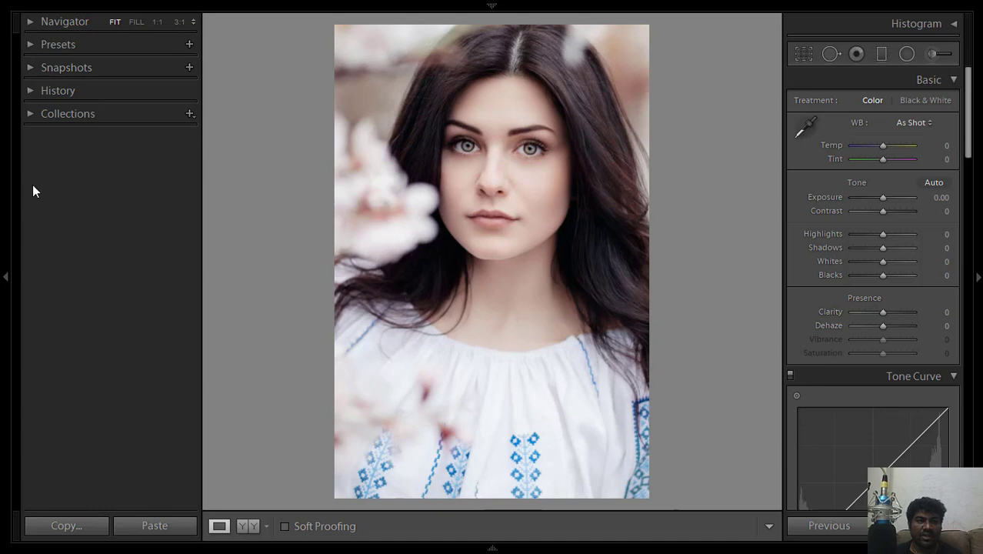
Expand the Navigator, Presets, Snapshots, History and Collections sections in the left panel
left_click(31, 22)
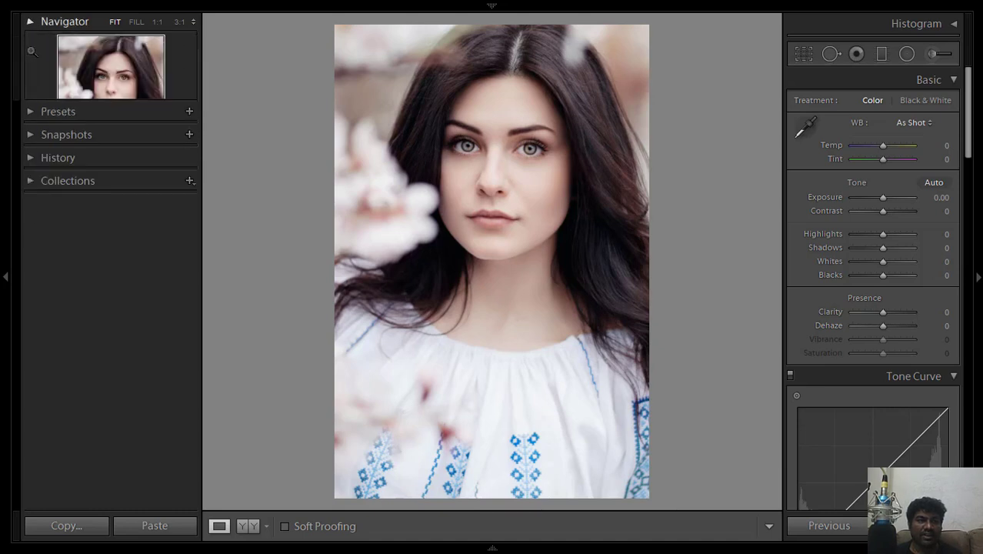
left_click(32, 213)
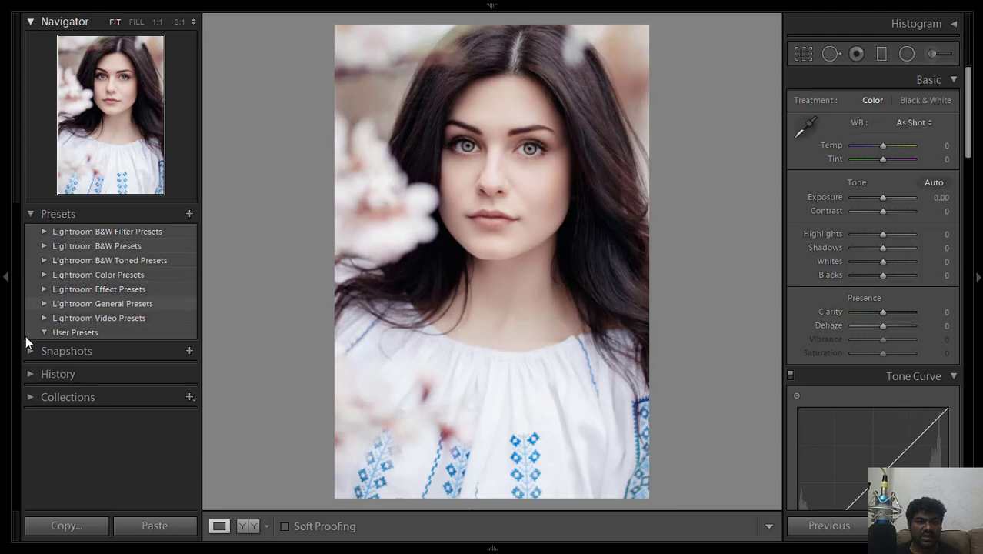
left_click(29, 352)
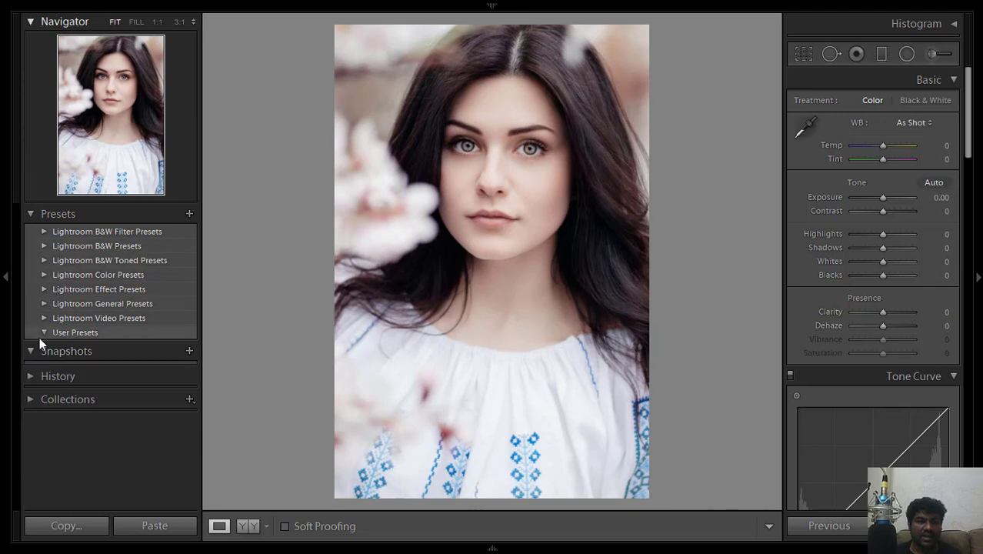
left_click(31, 374)
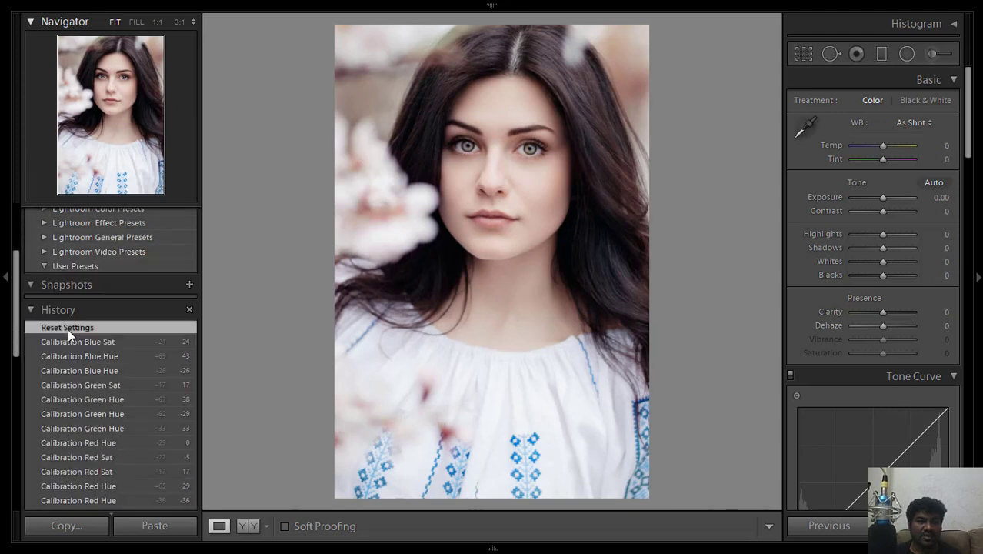
scroll(68, 329, "down", 5)
scroll(76, 318, "down", 5)
scroll(75, 316, "down", 3)
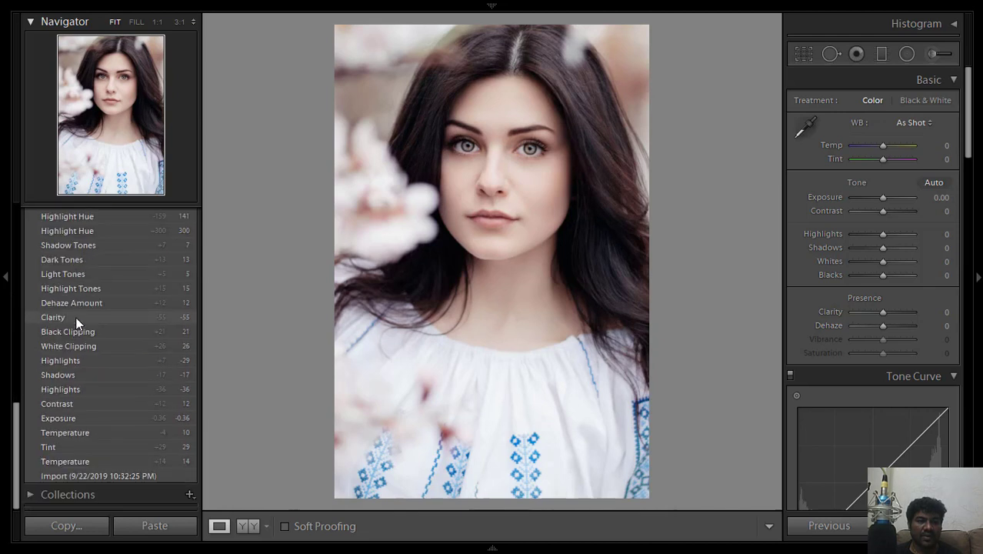
left_click(31, 497)
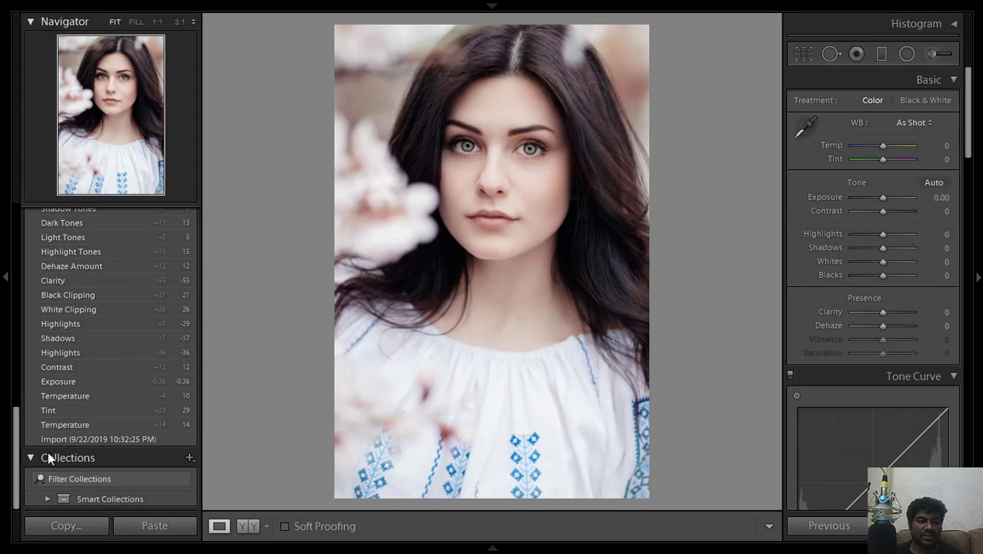
Collapse History, Collections and Presets, leaving the Navigator preview showing
scroll(58, 357, "up", 5)
scroll(61, 330, "up", 5)
scroll(64, 313, "up", 5)
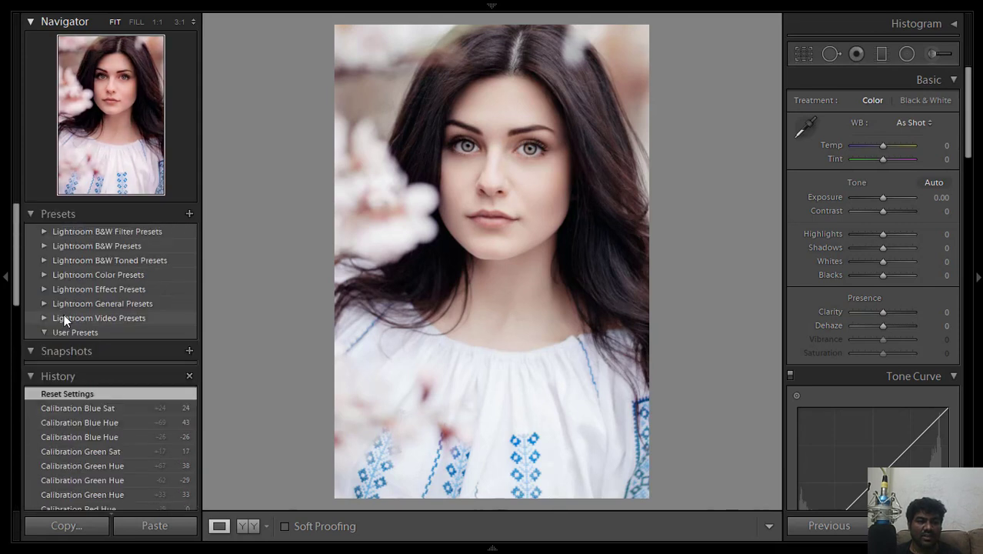
left_click(32, 376)
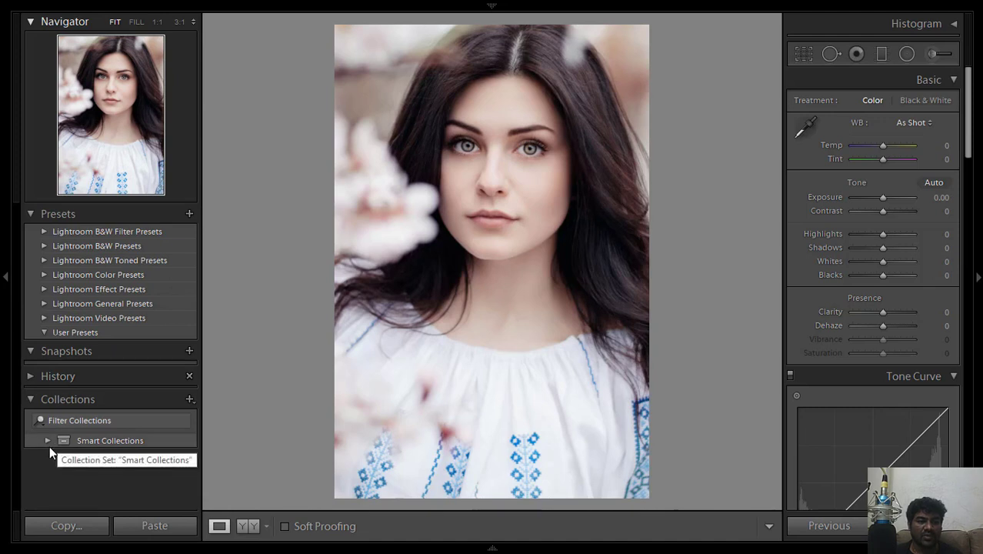
mouse_move(109, 440)
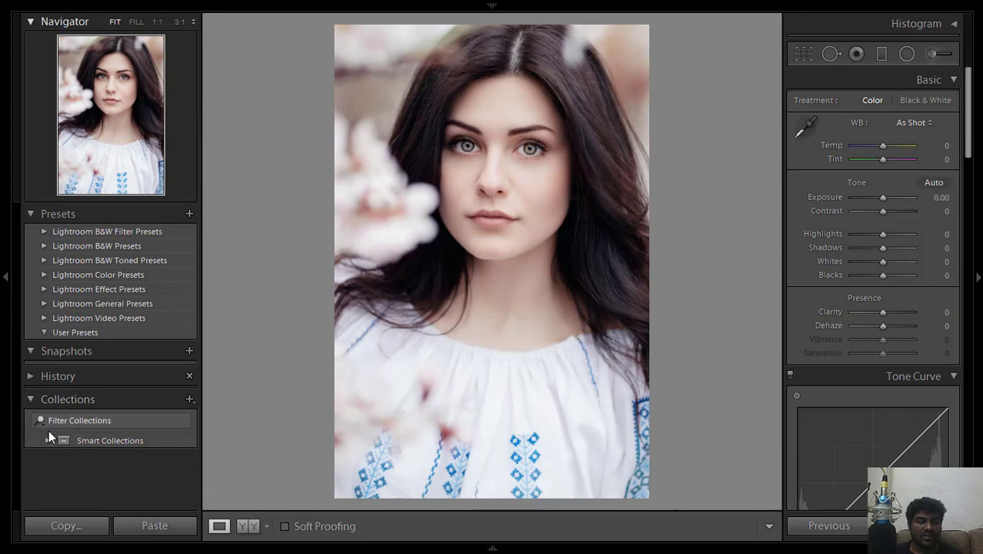
left_click(47, 440)
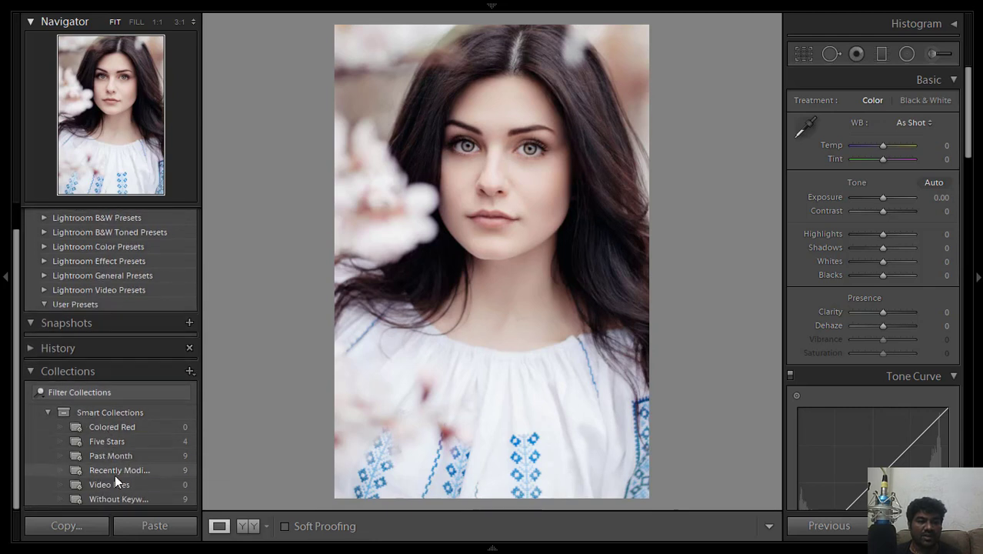
scroll(62, 407, "up", 1)
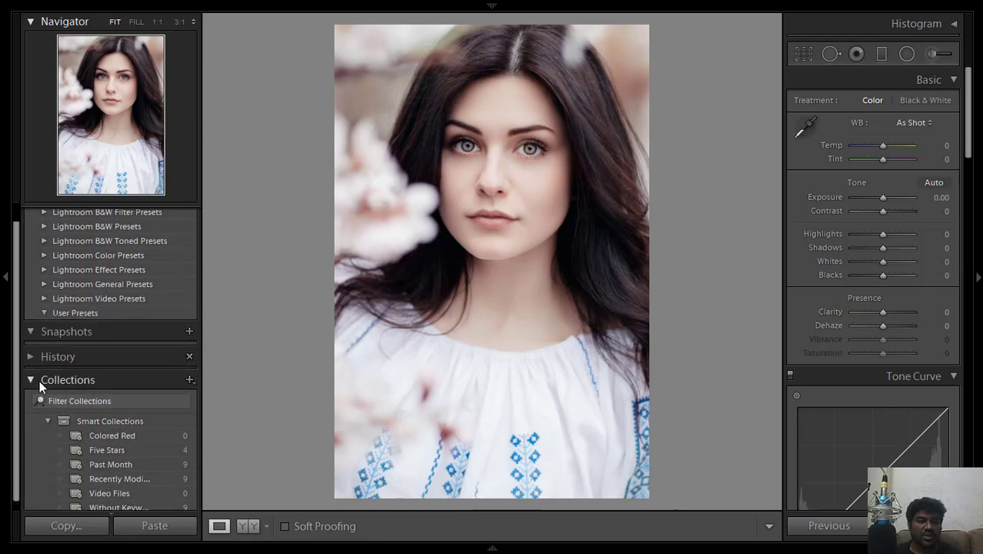
left_click(32, 376)
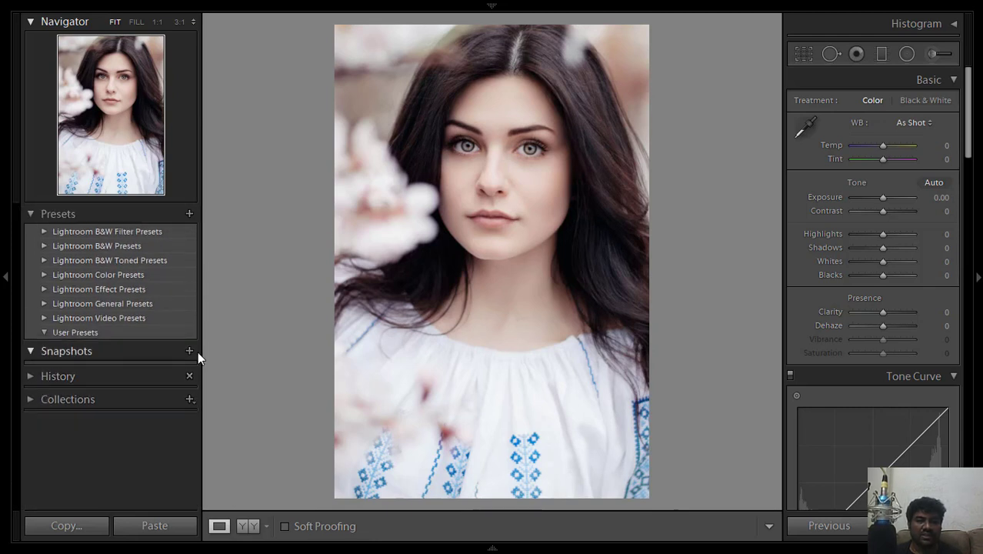
left_click(52, 213)
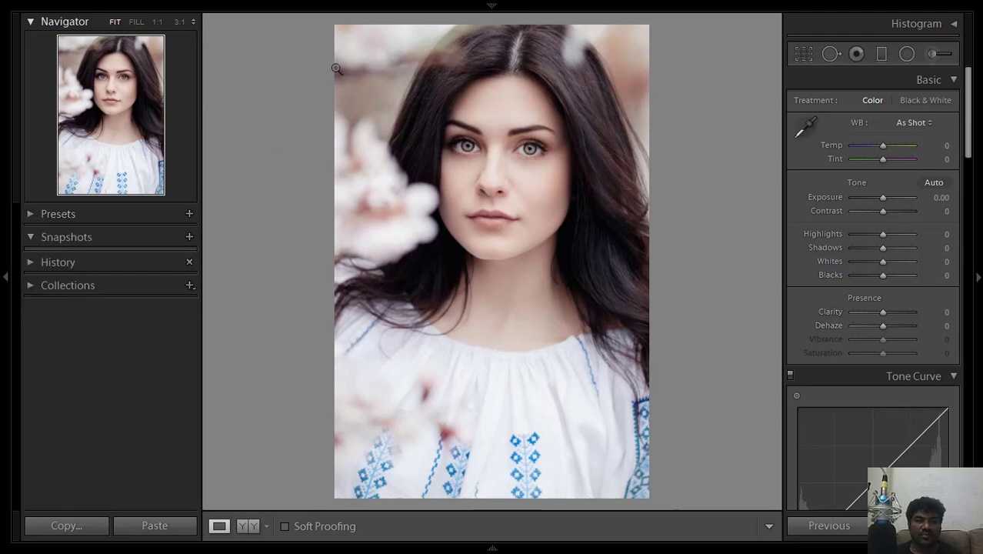
Pin the module picker, switch to Library and show the Folders panel
left_click(492, 7)
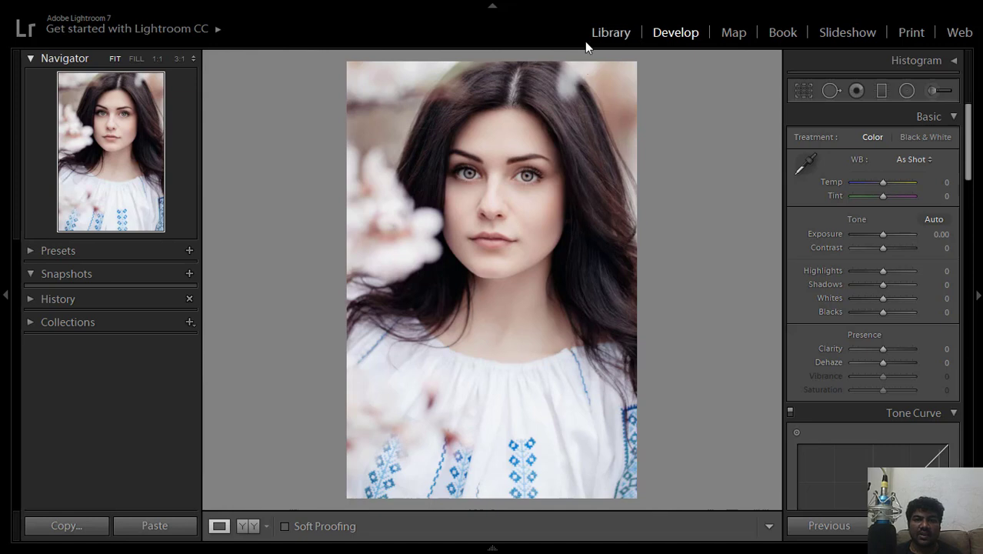
left_click(616, 35)
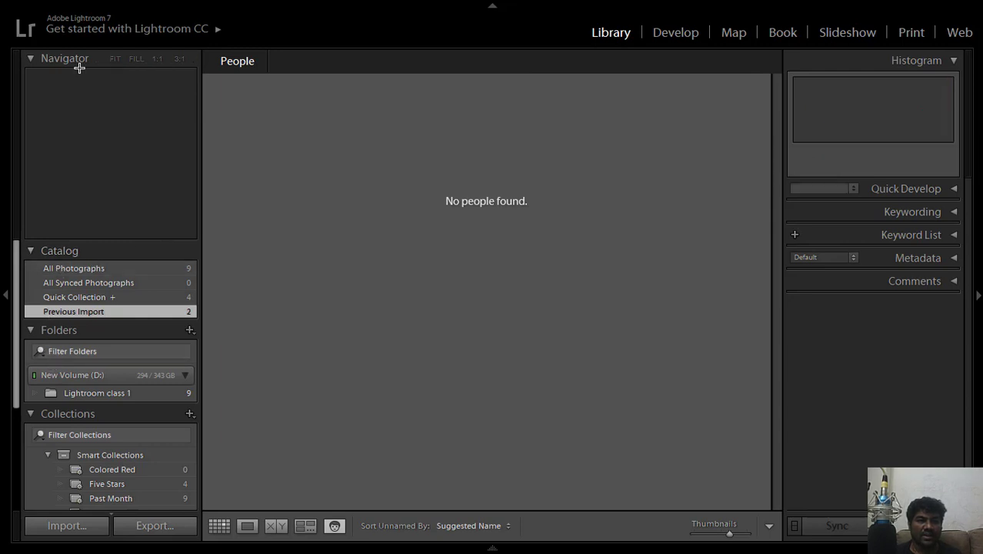
left_click(30, 329)
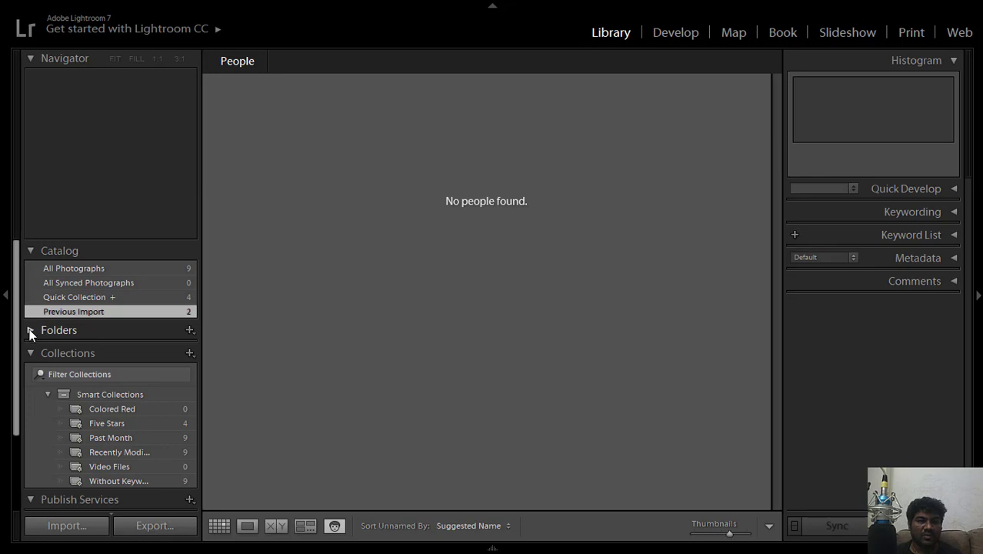
scroll(63, 350, "down", 2)
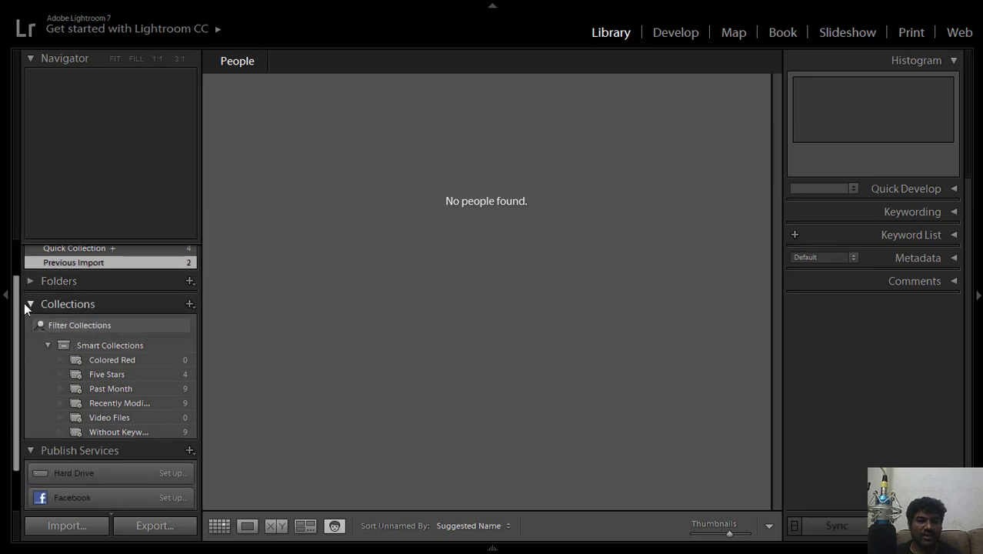
left_click(28, 279)
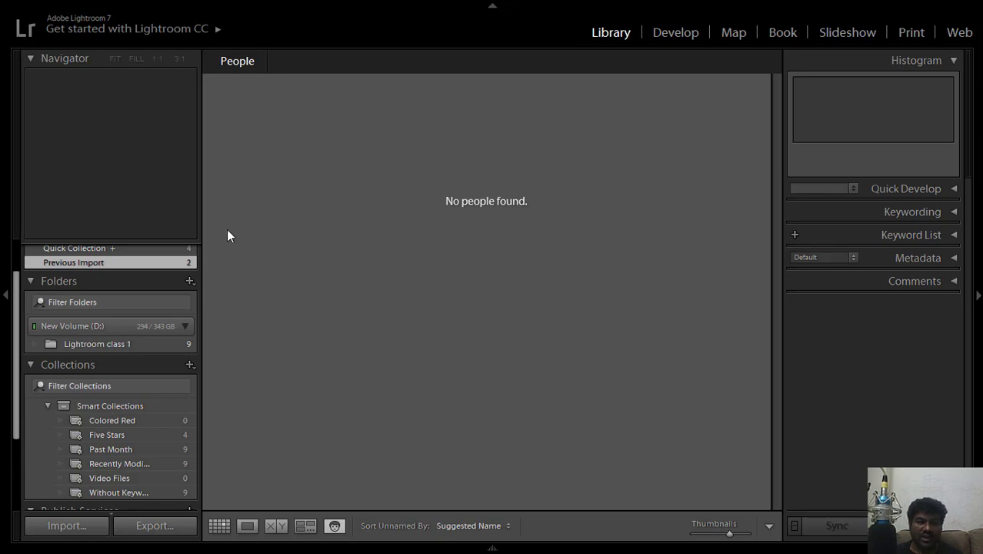
Select the Lightroom class 1 folder on New Volume (D:), then return to Develop
left_click(101, 325)
left_click(102, 325)
left_click(34, 345)
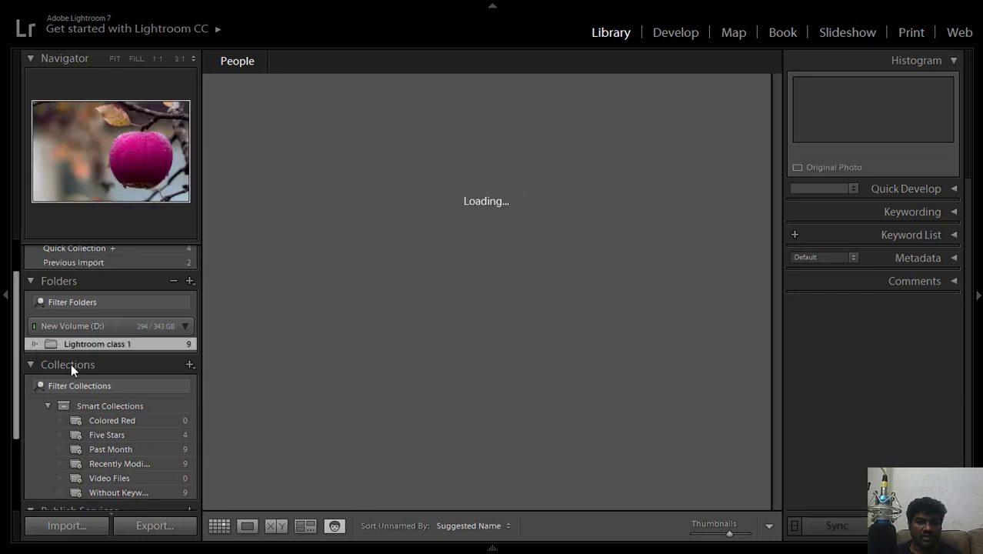
left_click(34, 364)
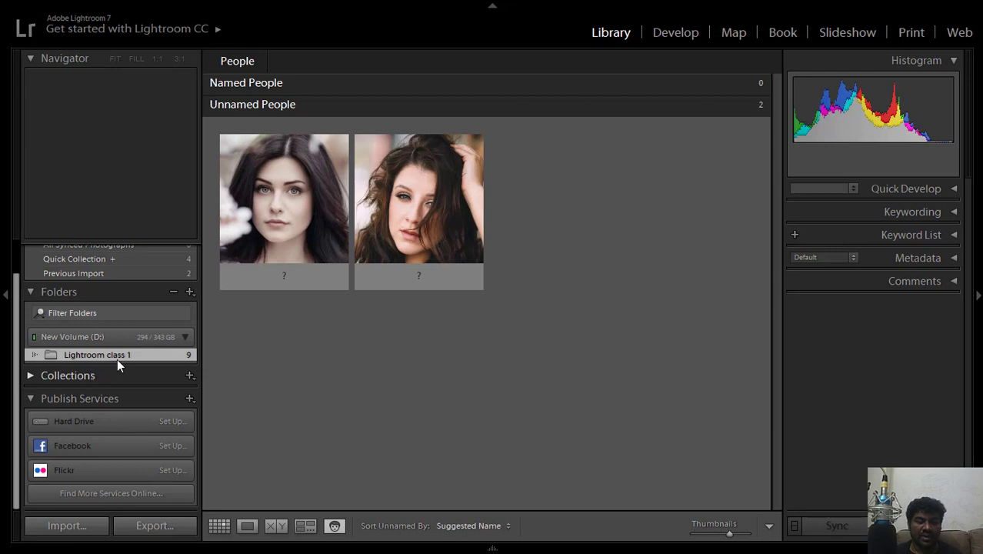
mouse_move(283, 204)
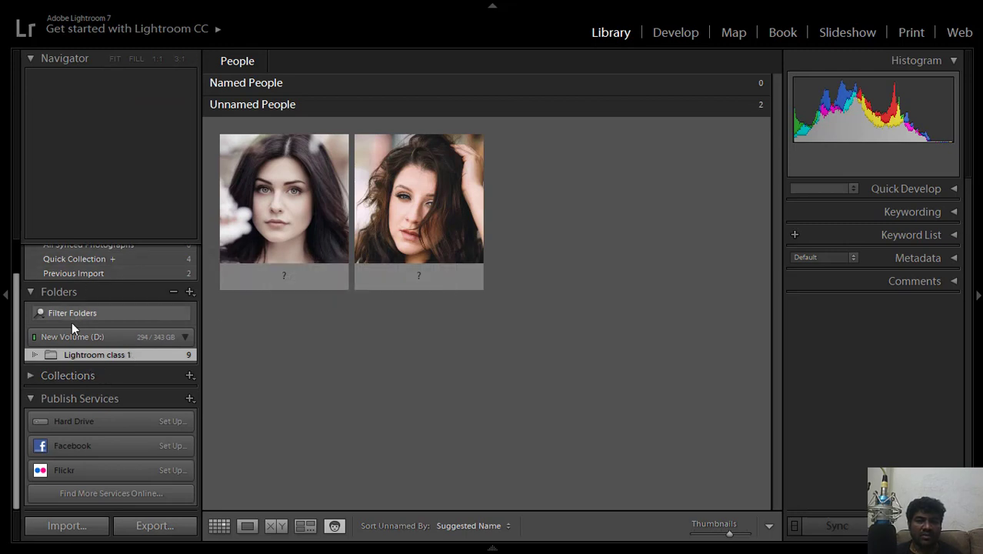
left_click(72, 336)
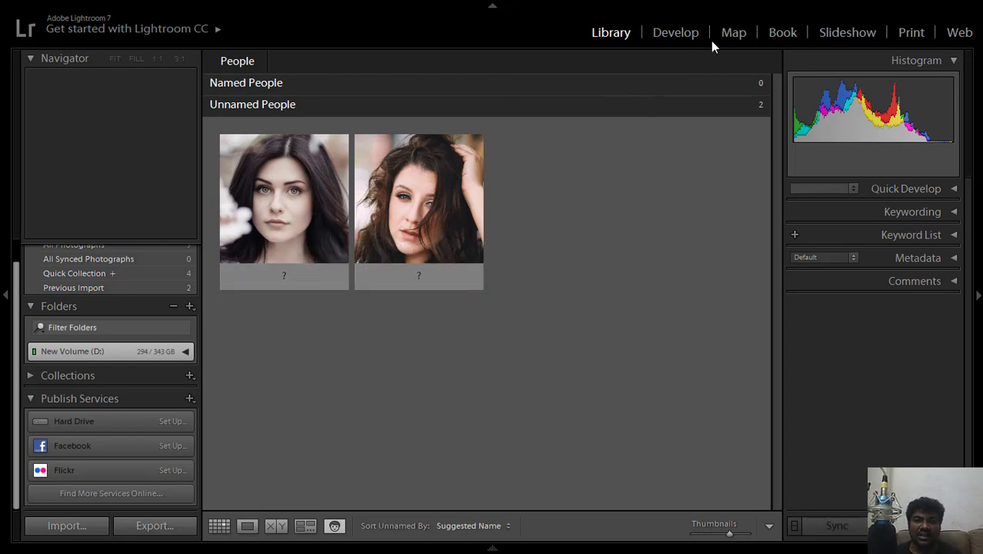
left_click(669, 34)
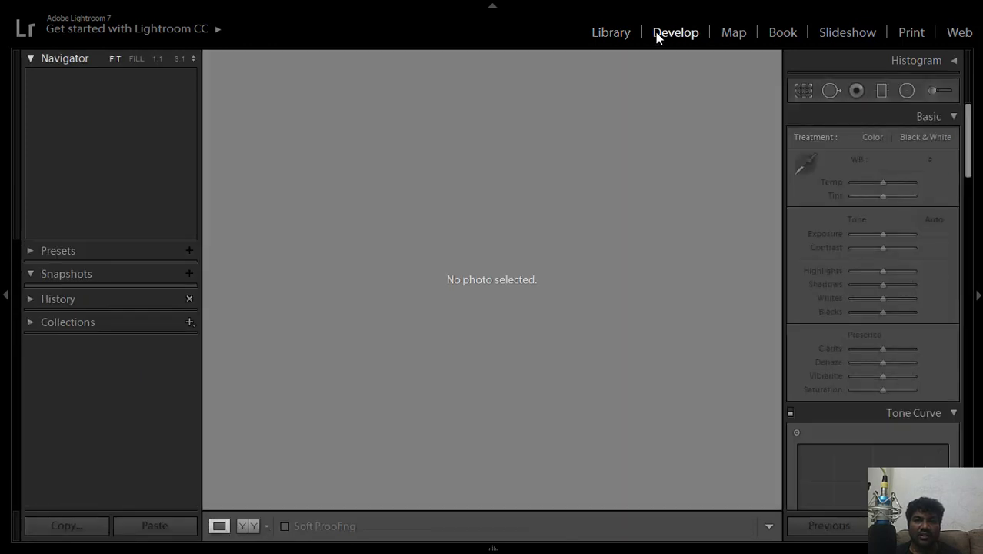
Switch between Library and Develop, opening the dark-haired woman's portrait in Develop
left_click(613, 30)
left_click(672, 29)
left_click(617, 36)
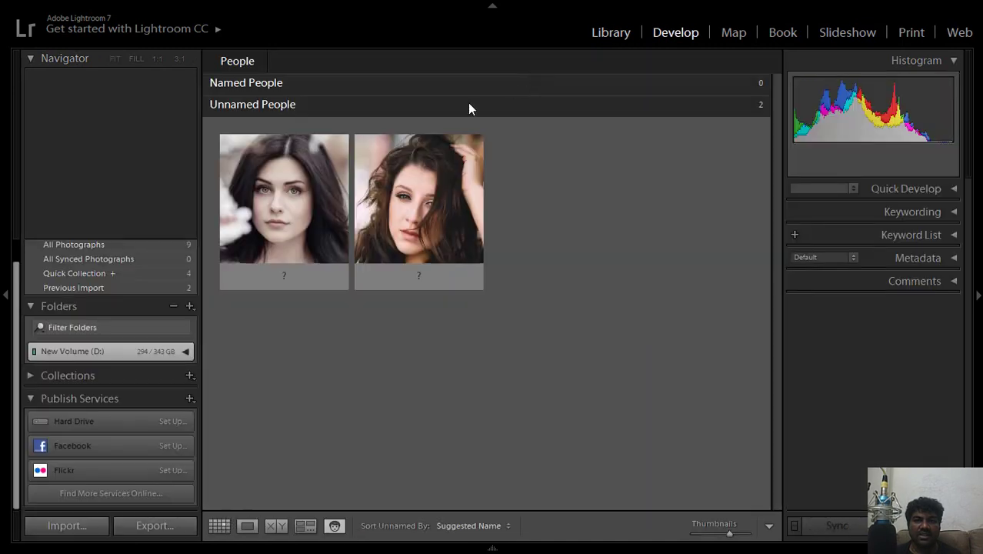
left_click(334, 203)
left_click(683, 32)
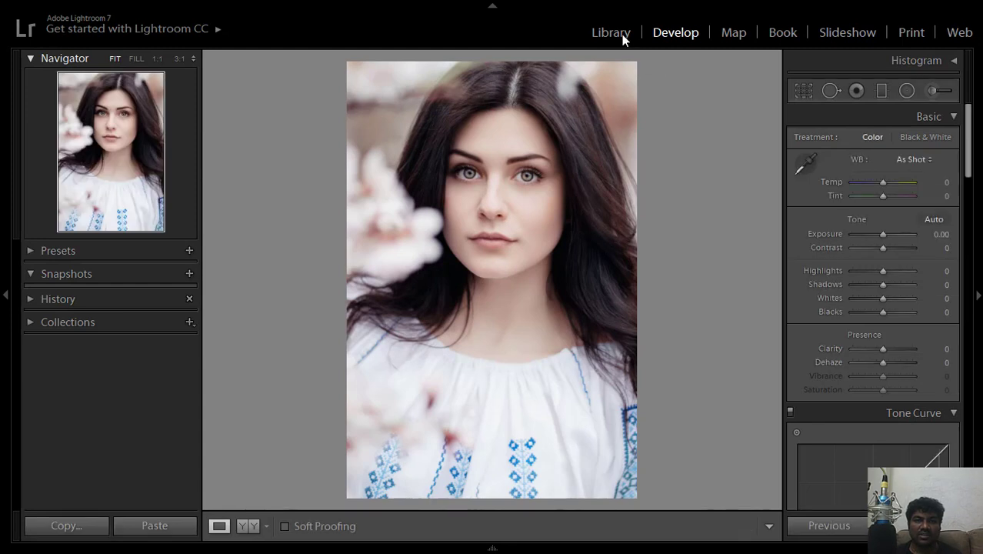
Open the second face photo from the Library faces view in Develop
left_click(621, 34)
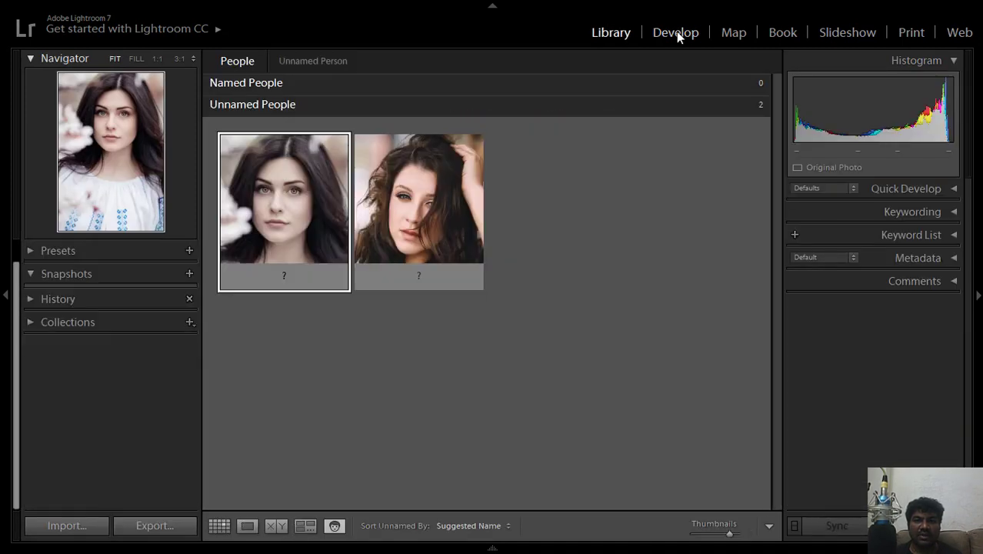
left_click(676, 32)
left_click(604, 31)
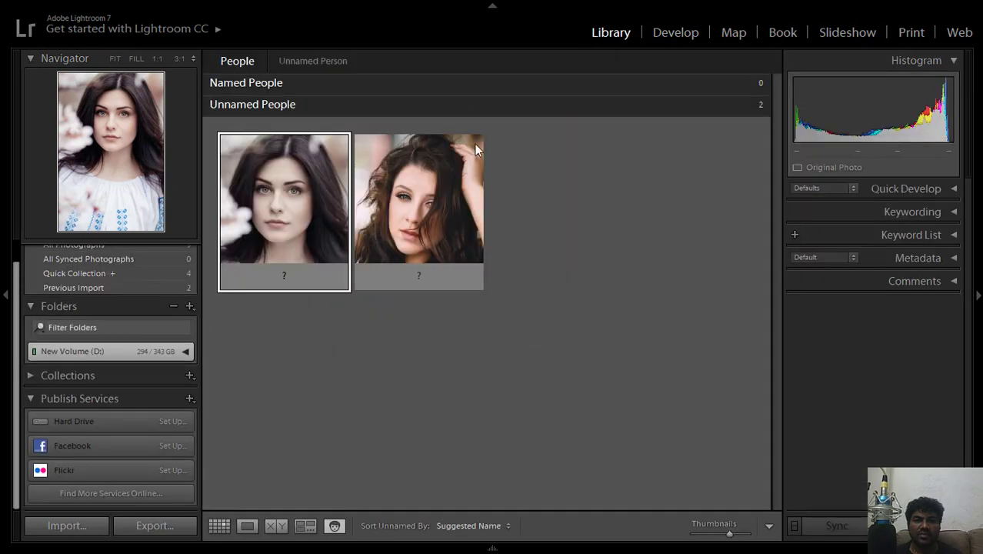
left_click(445, 166)
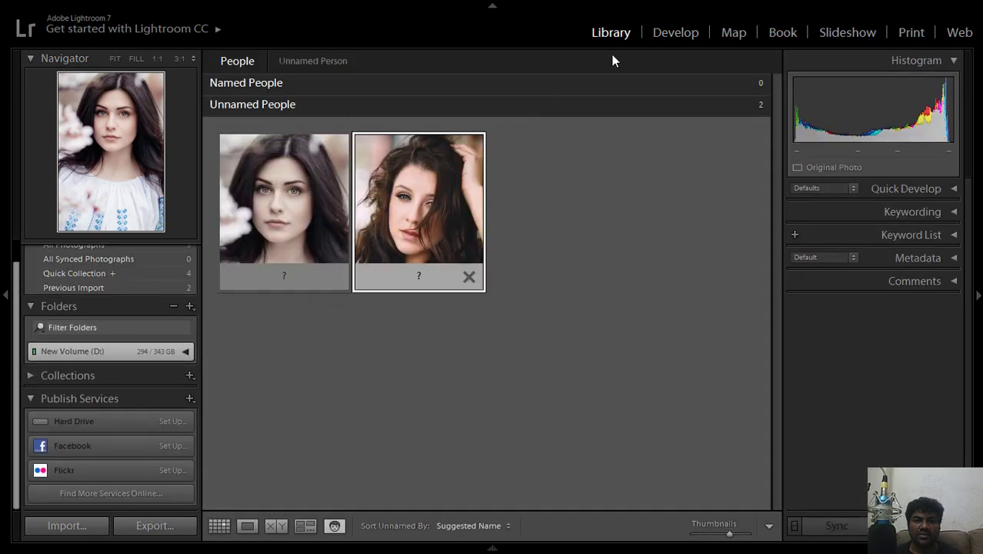
left_click(681, 33)
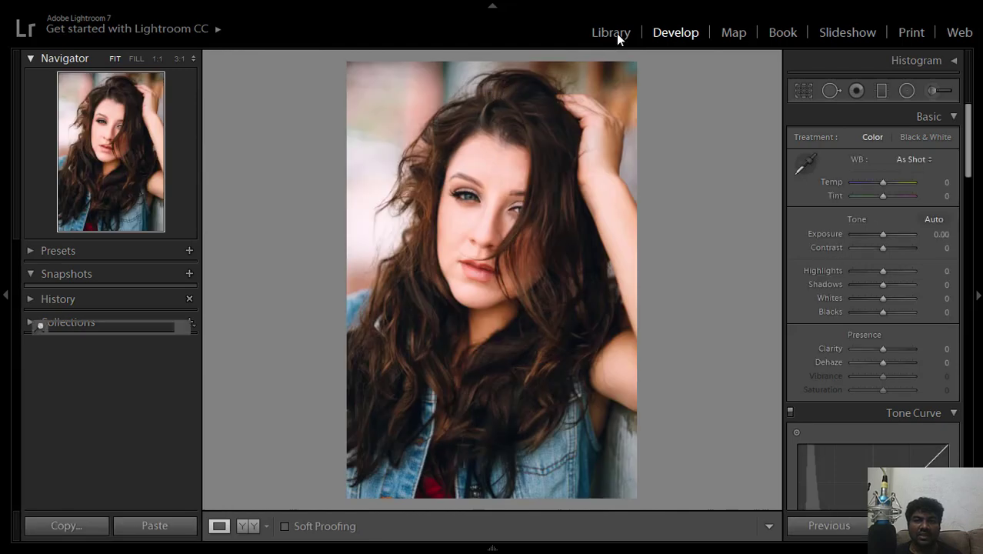
Reopen the dark-haired portrait in Develop and expand its Histogram panel
left_click(602, 35)
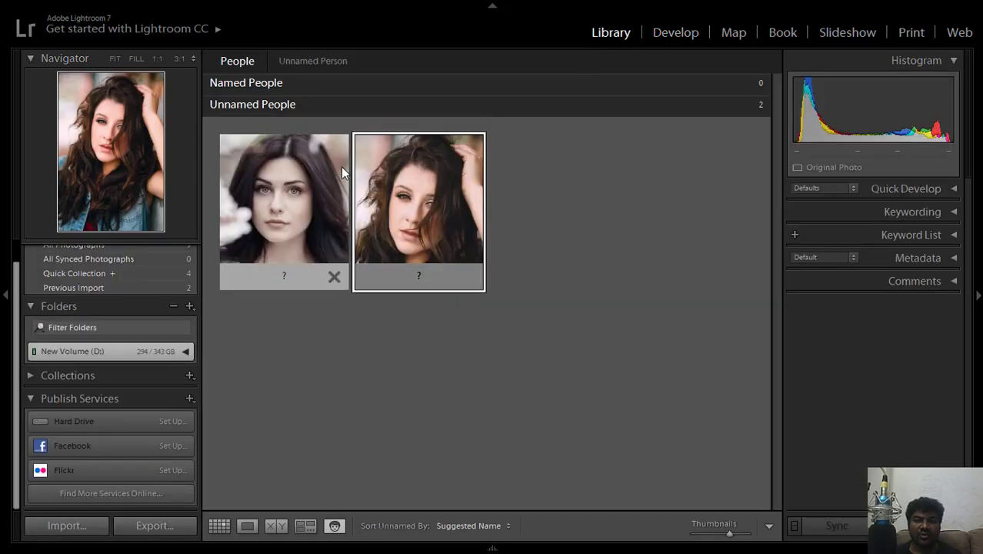
left_click(299, 180)
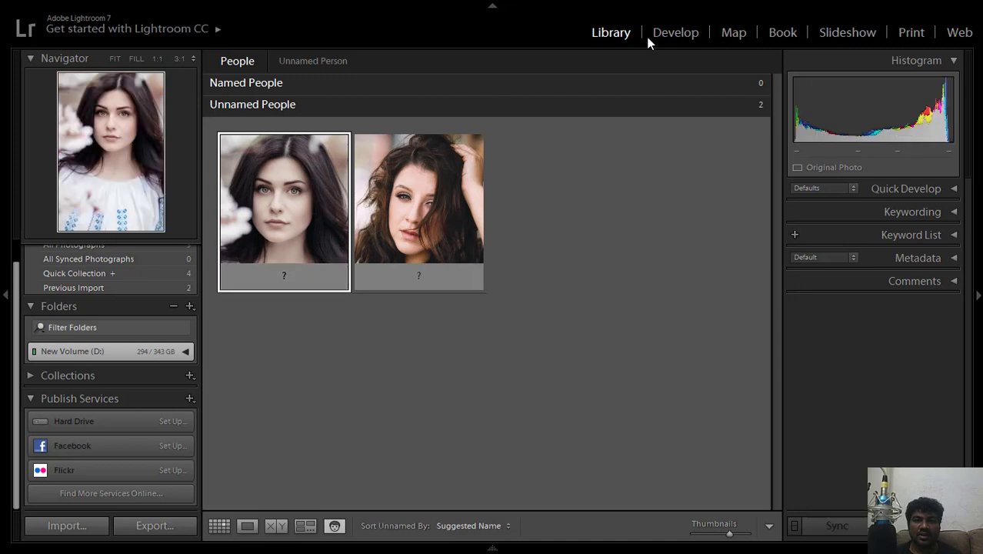
left_click(666, 34)
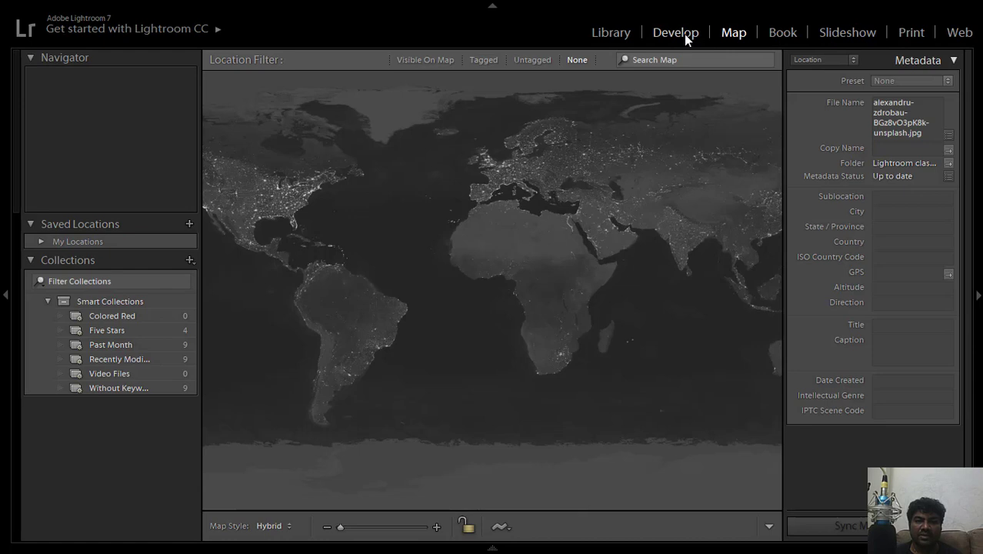
left_click(684, 35)
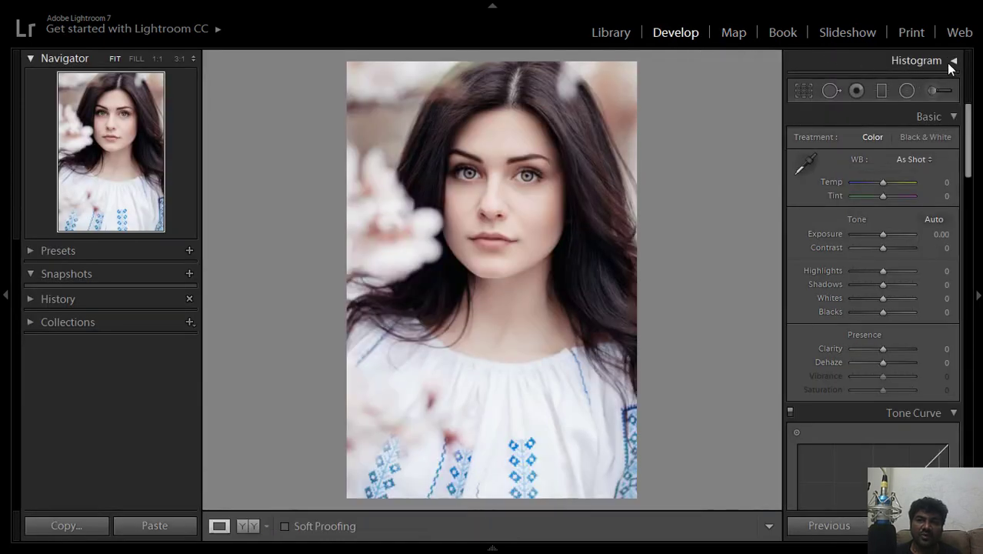
left_click(949, 64)
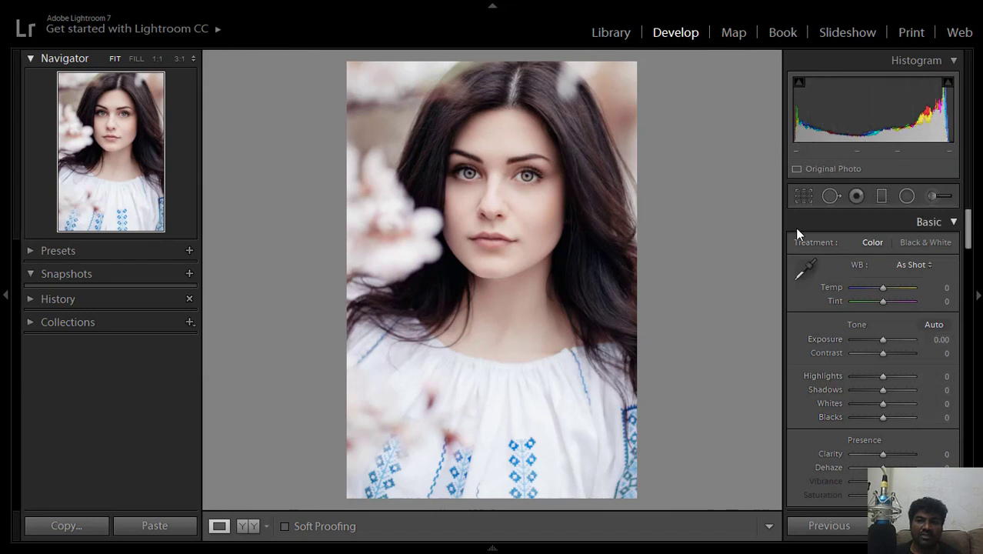
left_click(810, 213)
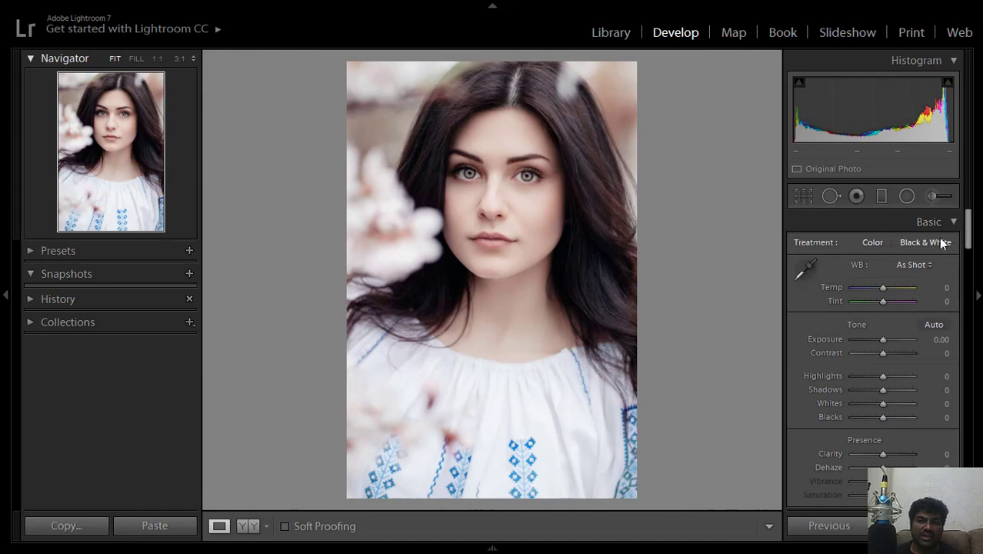
left_click(946, 226)
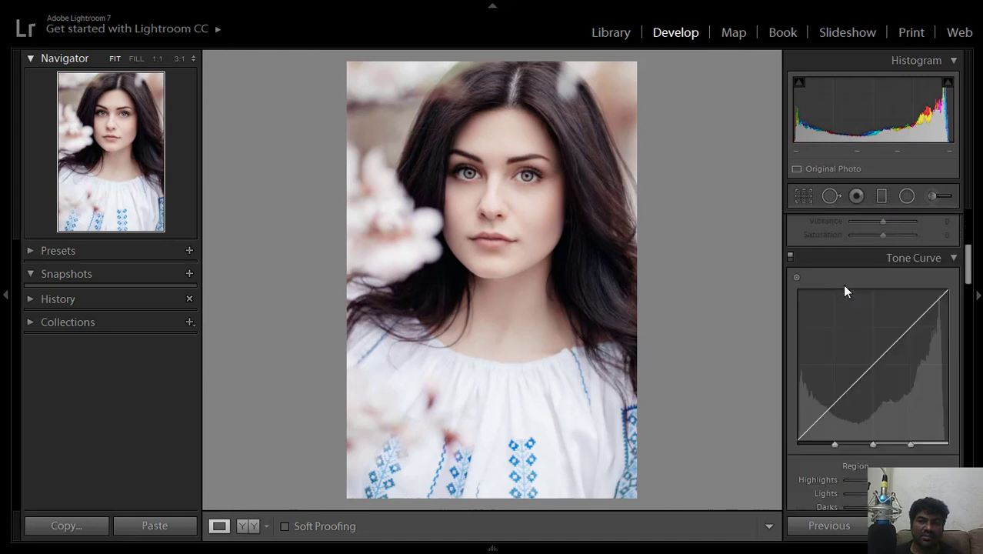
scroll(843, 290, "up", 5)
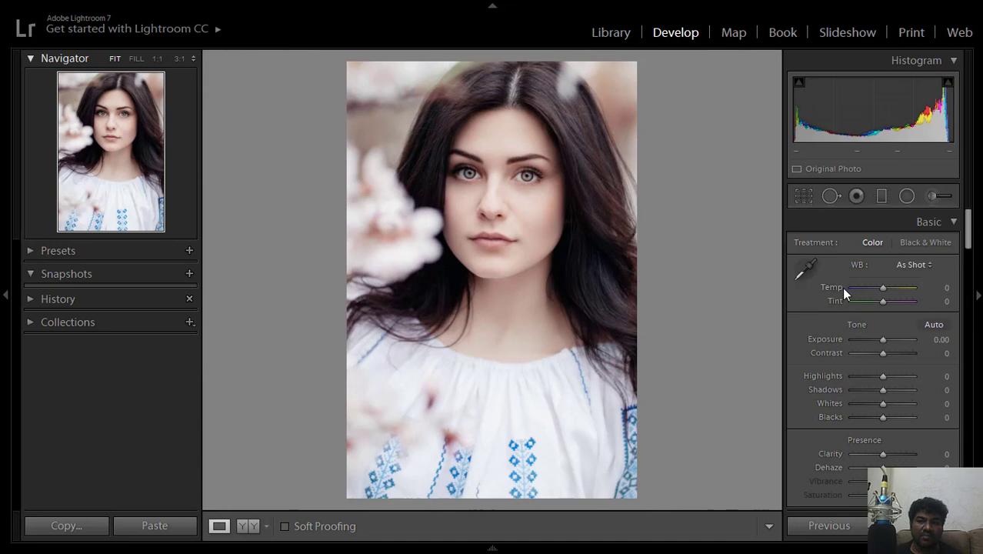
scroll(841, 292, "down", 3)
scroll(837, 315, "down", 2)
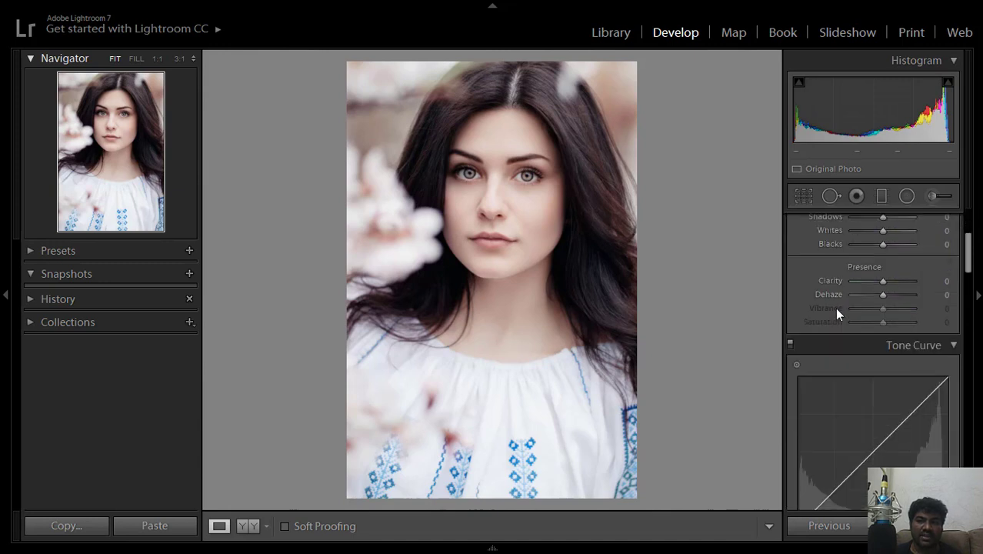
scroll(835, 307, "down", 2)
scroll(837, 303, "up", 4)
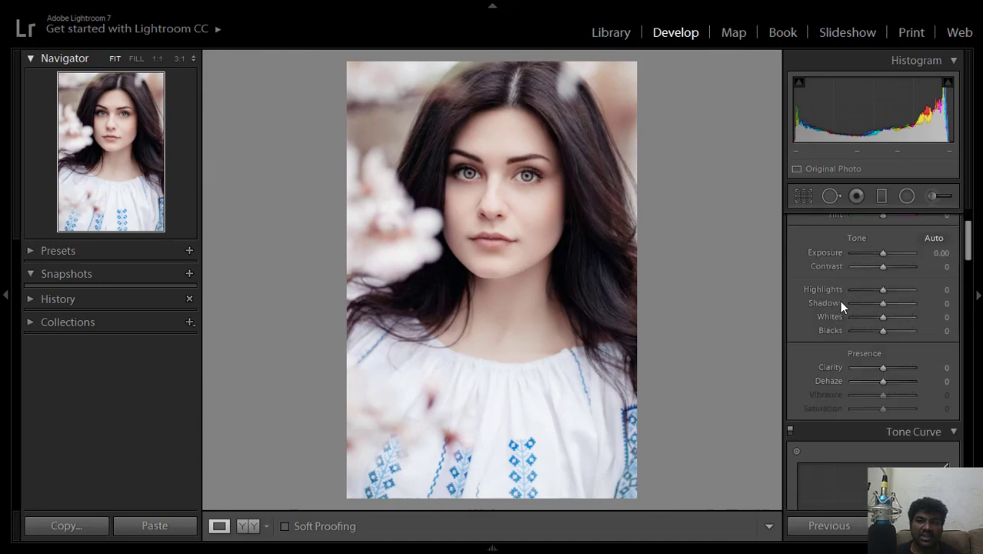
scroll(839, 300, "up", 3)
scroll(839, 300, "down", 9)
scroll(839, 300, "up", 2)
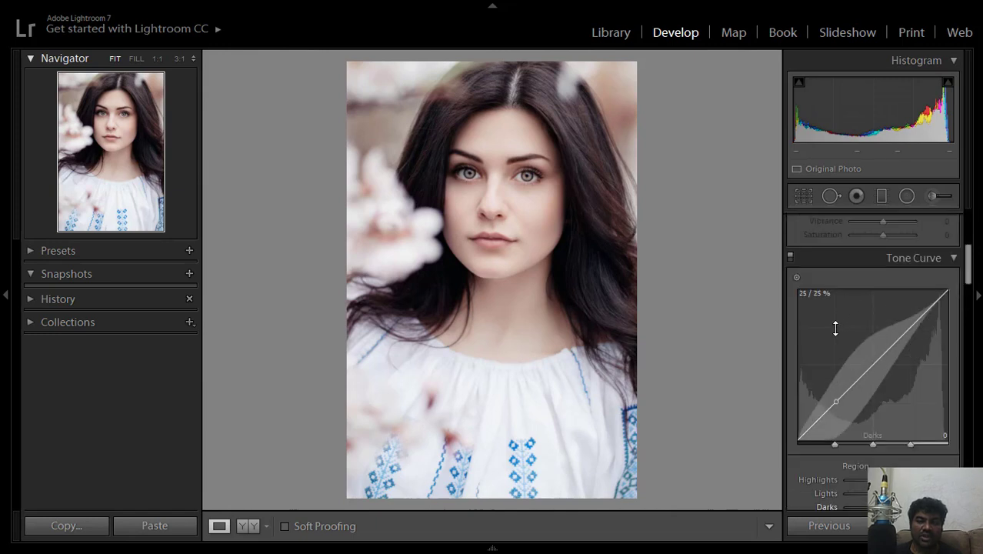
scroll(828, 346, "down", 3)
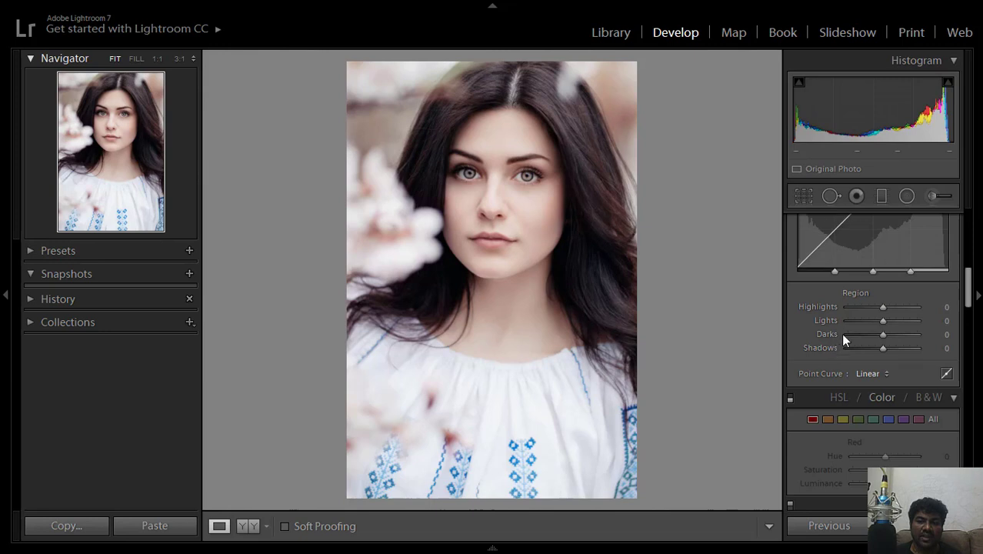
scroll(858, 316, "down", 2)
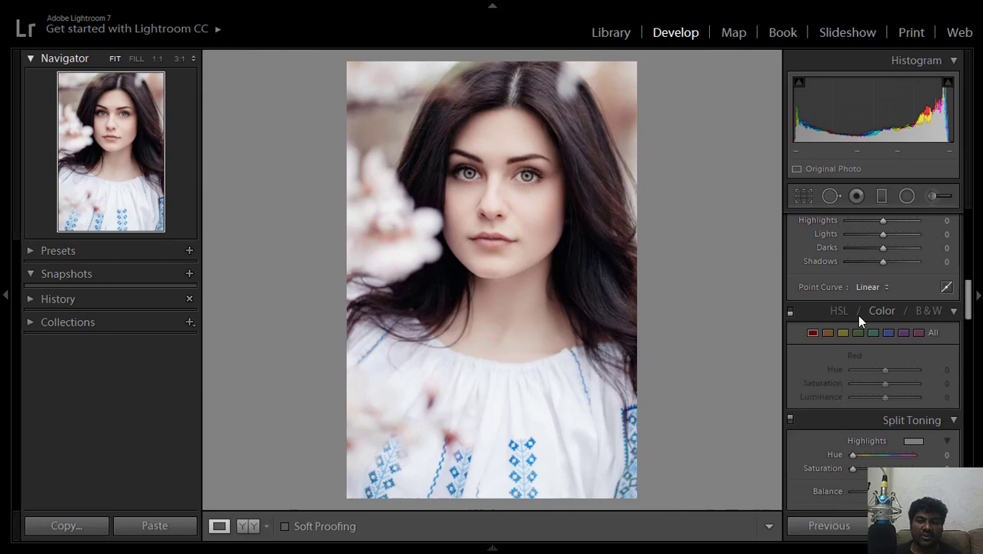
scroll(856, 319, "down", 2)
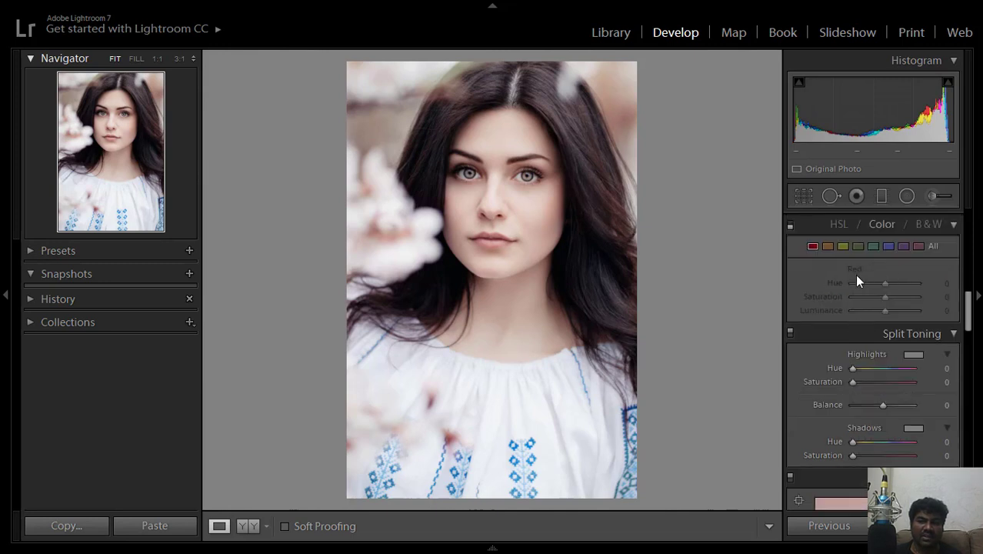
scroll(860, 297, "down", 2)
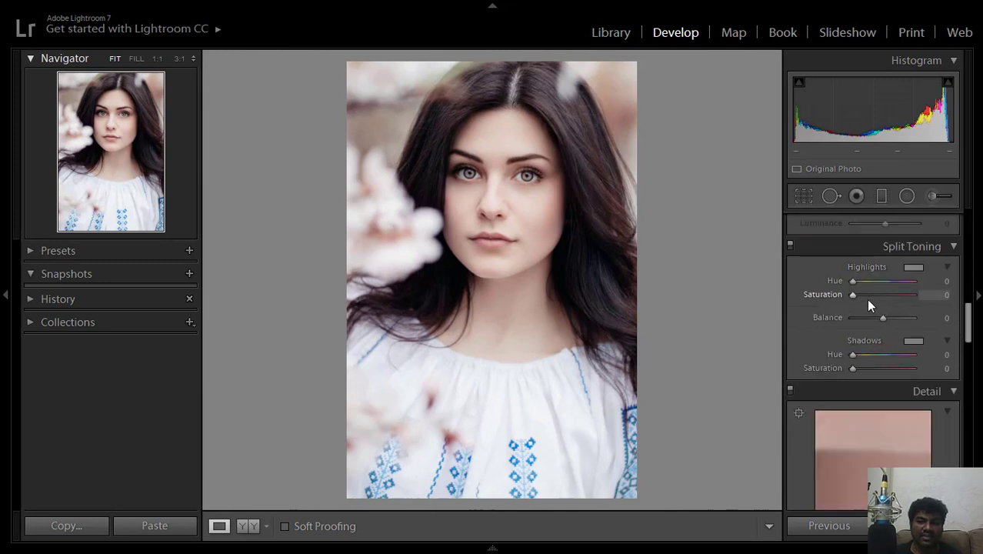
scroll(865, 299, "down", 2)
scroll(833, 378, "down", 2)
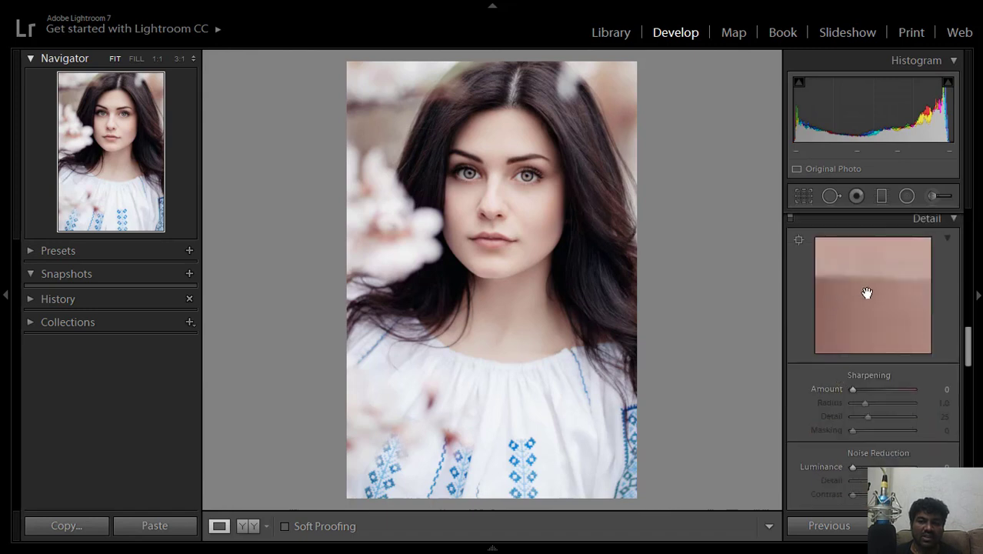
scroll(845, 332, "down", 2)
scroll(856, 343, "down", 2)
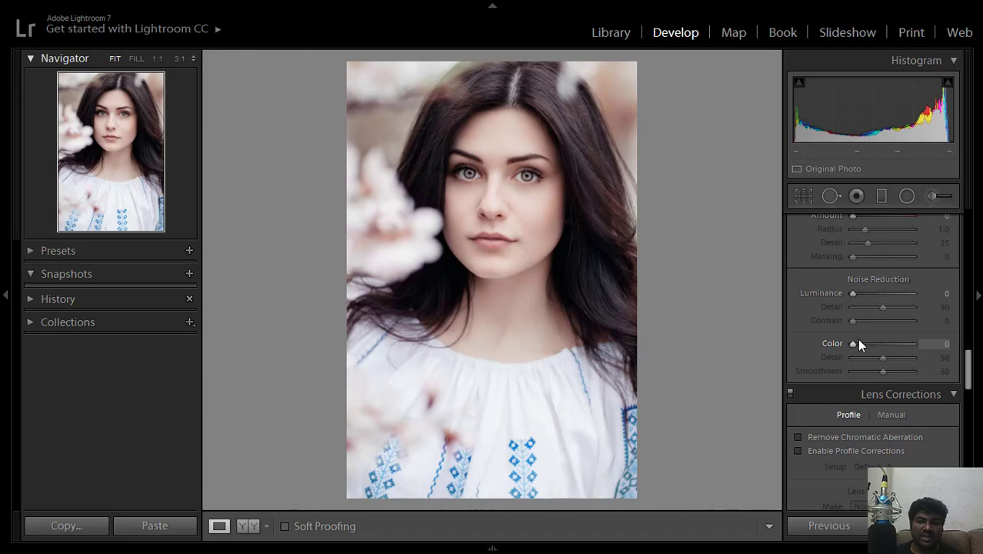
scroll(856, 339, "up", 4)
scroll(857, 338, "down", 6)
scroll(857, 339, "up", 3)
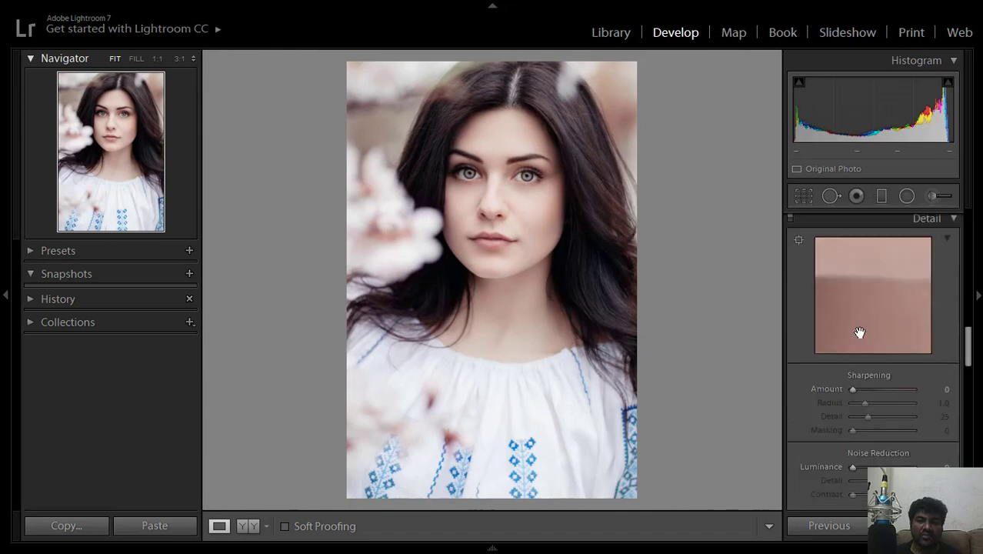
scroll(858, 330, "up", 3)
scroll(860, 323, "up", 3)
scroll(860, 321, "up", 3)
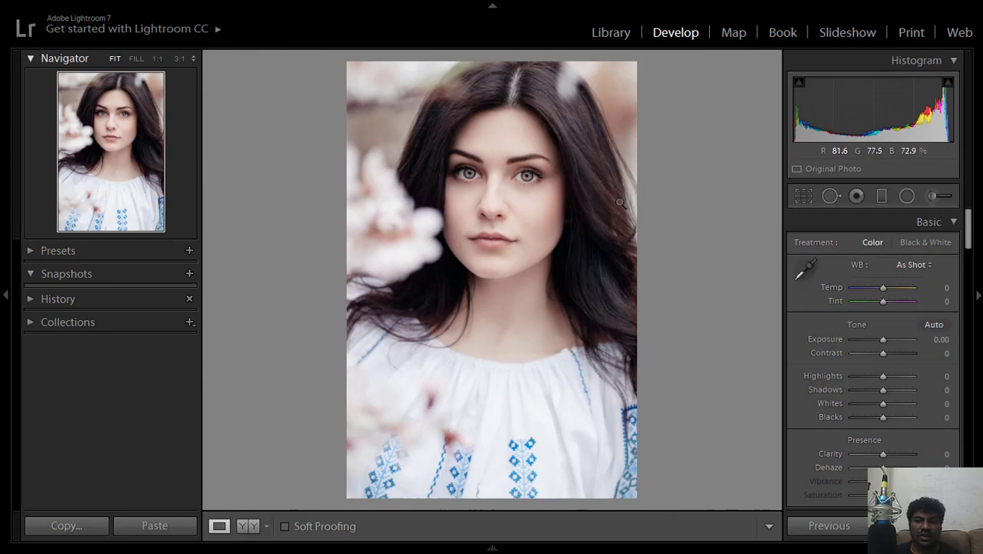
Switch from Develop to the Book module with Ctrl+Alt+4
key("comma")
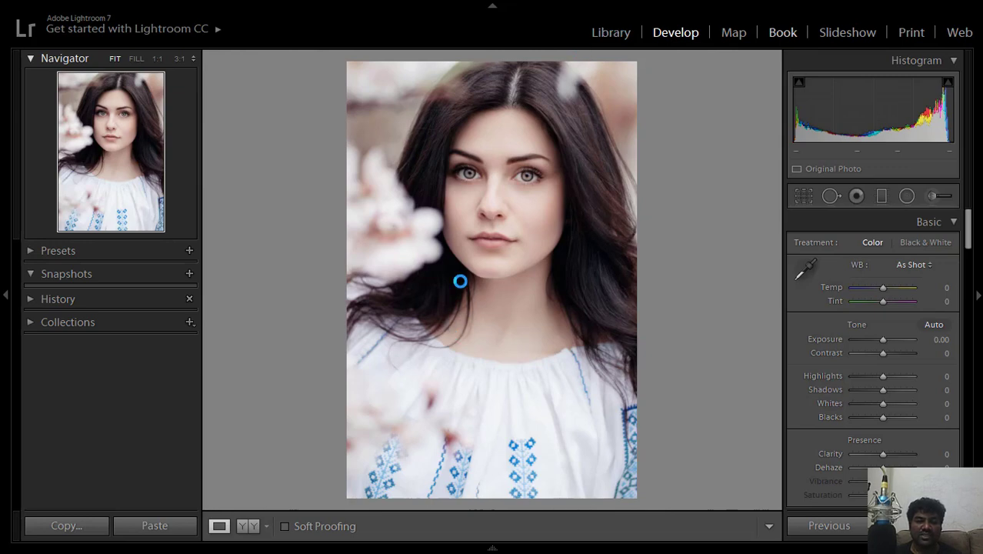
key("ctrl+alt+4")
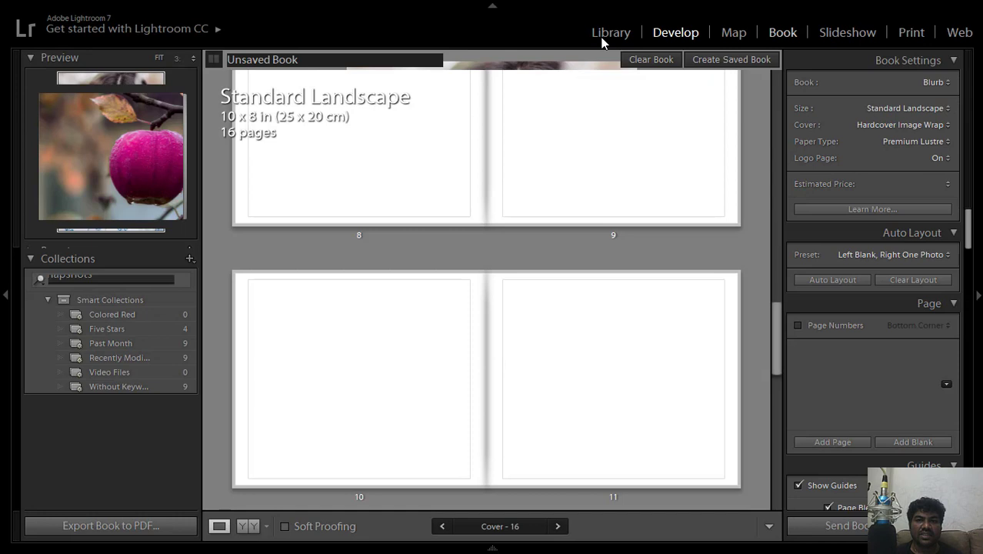
Return to Library and expand New Volume (D:) to reveal the Lightroom class 1 folder
left_click(606, 35)
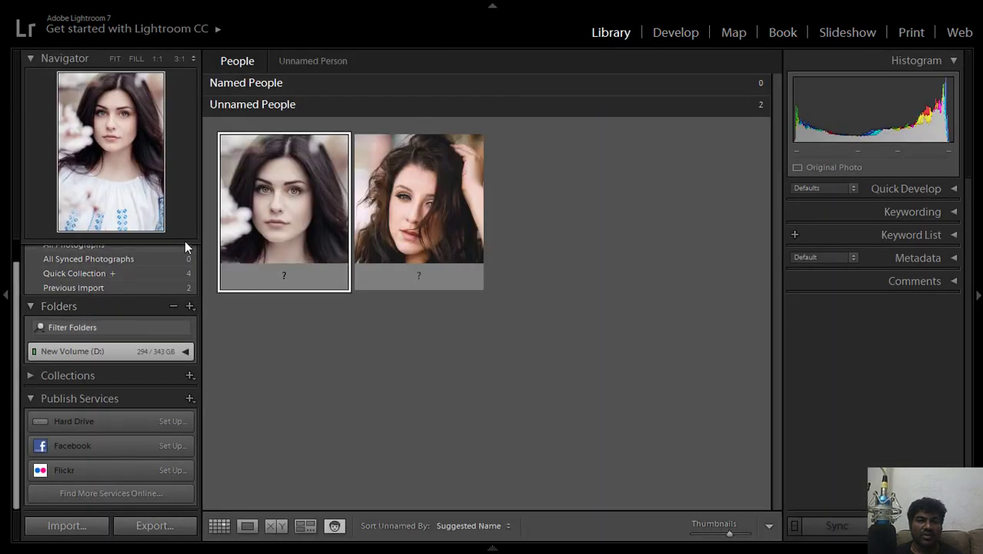
left_click(99, 353)
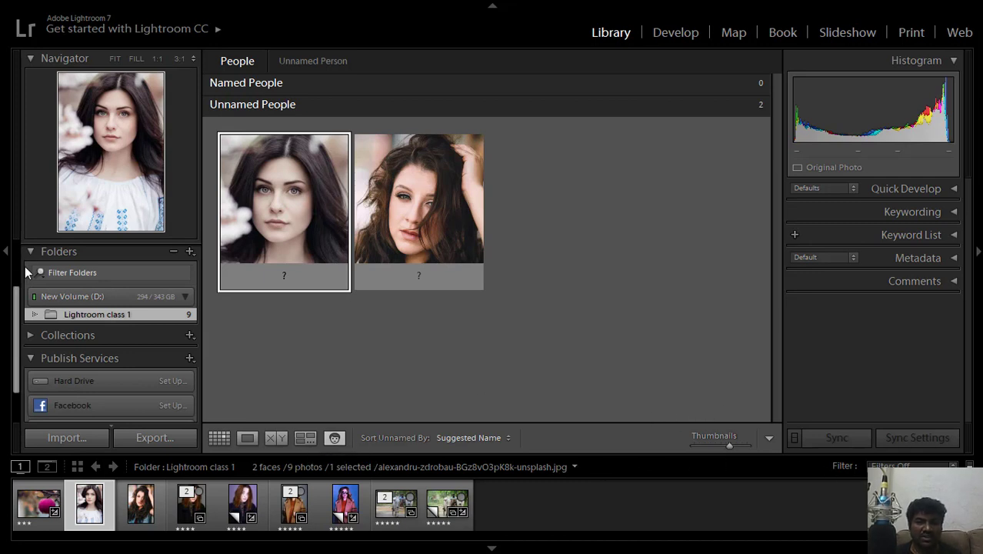
scroll(90, 323, "up", 1)
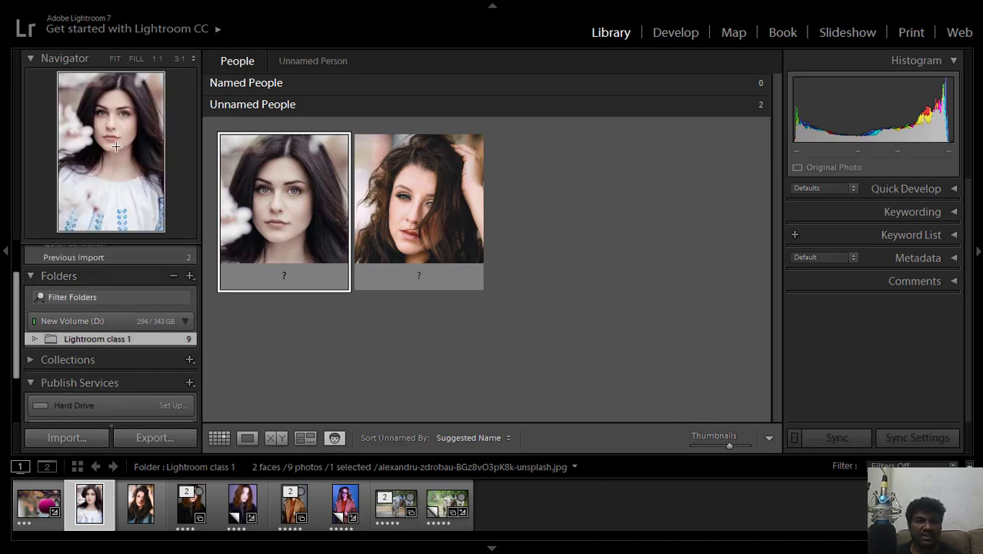
mouse_move(11, 6)
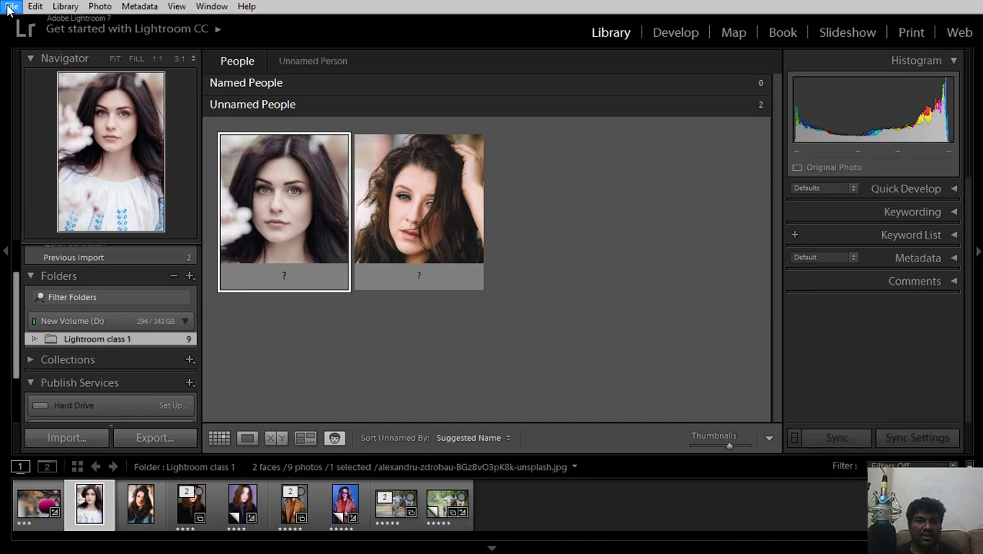
Open the File menu and dismiss it with Esc without choosing a command
left_click(11, 7)
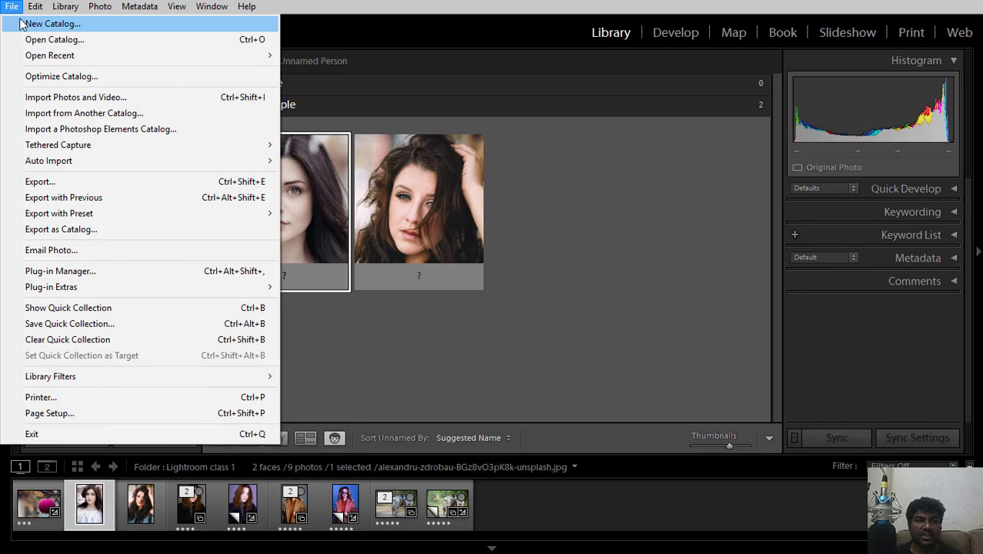
key("Escape")
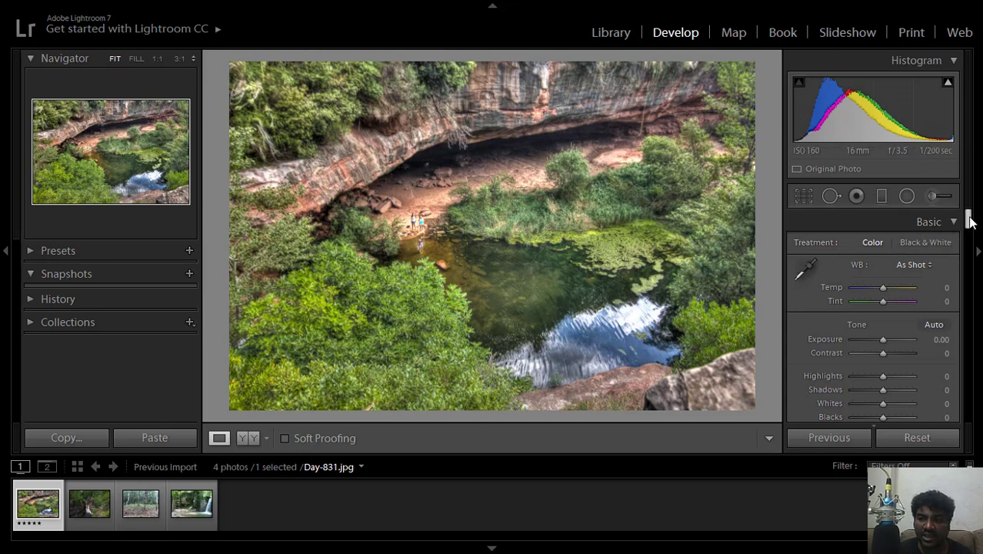
scroll(969, 221, "down", 2)
scroll(970, 221, "up", 2)
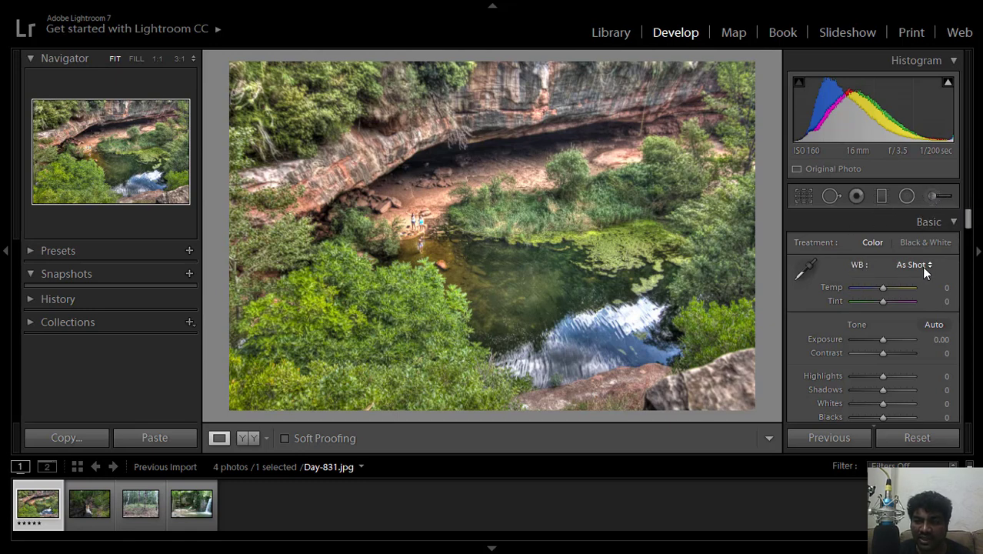
scroll(967, 223, "down", 2)
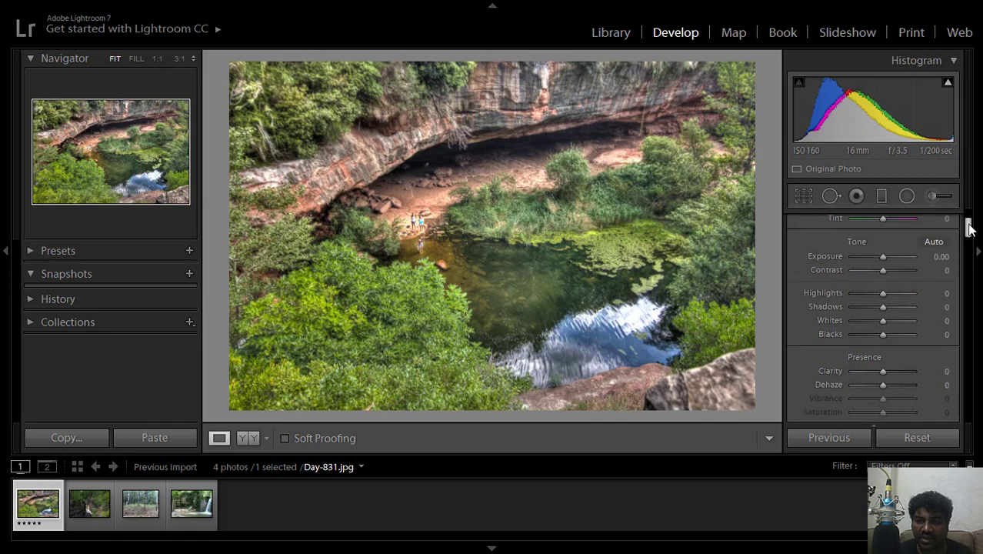
scroll(968, 223, "up", 2)
scroll(969, 229, "down", 2)
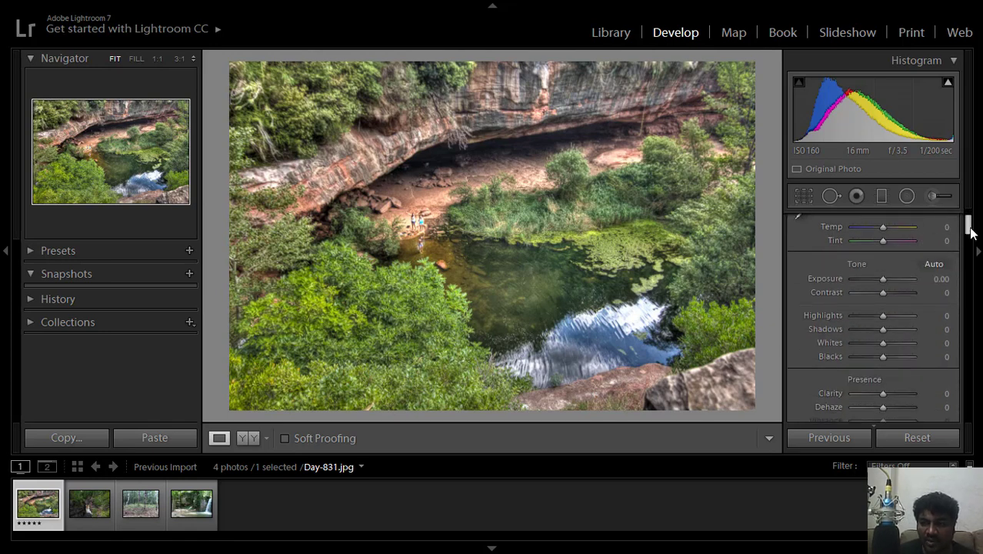
scroll(970, 222, "up", 2)
scroll(970, 223, "down", 2)
scroll(972, 224, "up", 2)
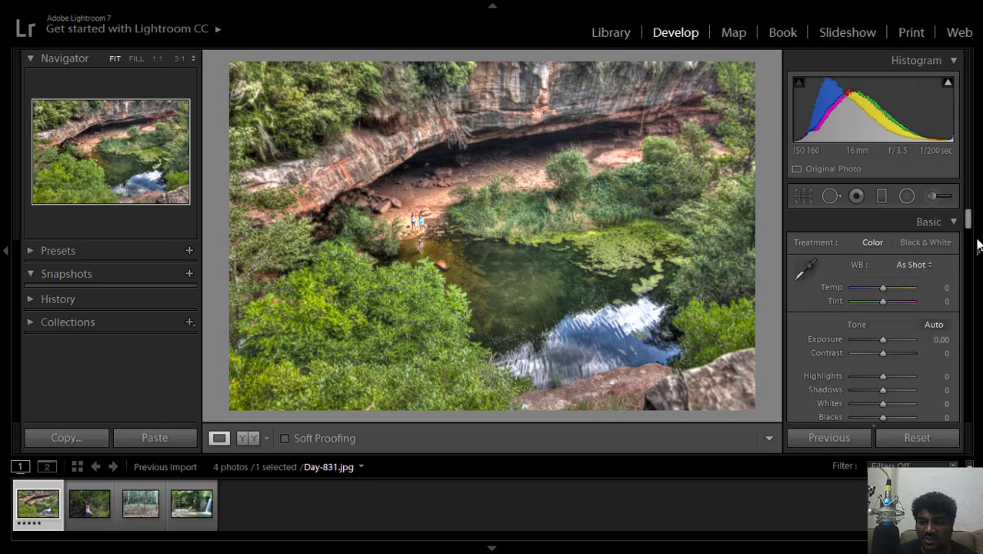
scroll(968, 227, "down", 1)
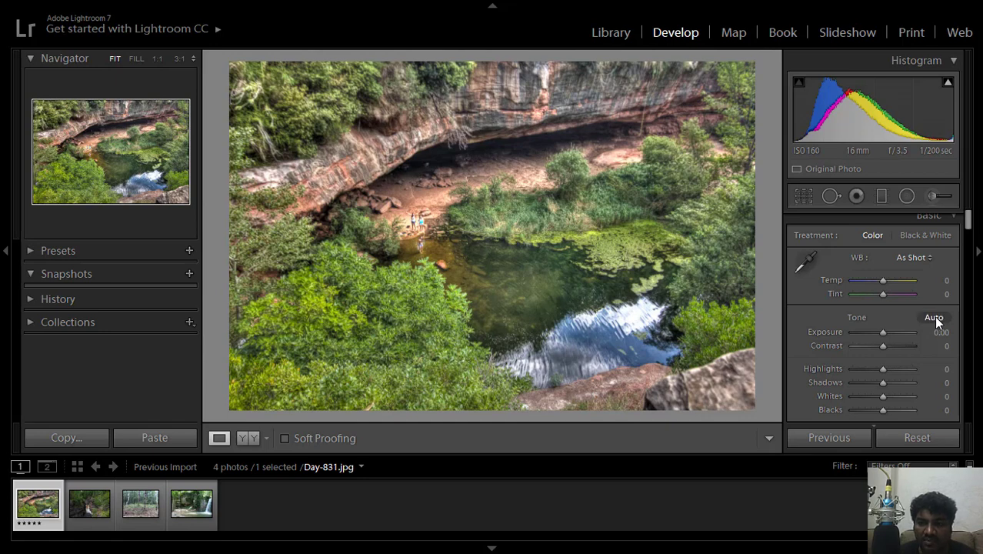
Auto-tone the canyon photo (Exposure +0.11, Highlights −71, Shadows +43) and show Before/After
left_click(933, 319)
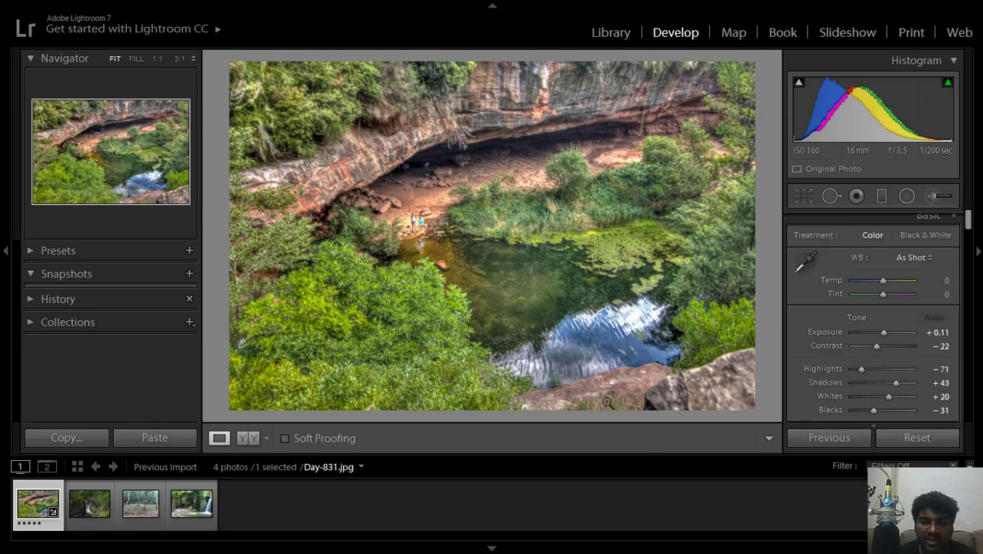
left_click(256, 438)
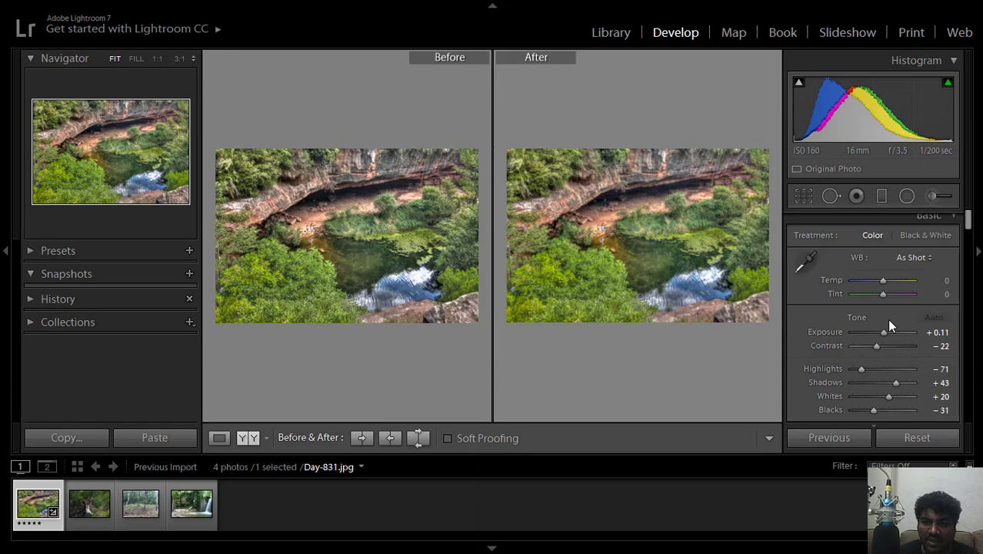
Select the waterfall photo and Auto-tone it (Exposure +0.80, Highlights −68, Shadows +57)
left_click(87, 506)
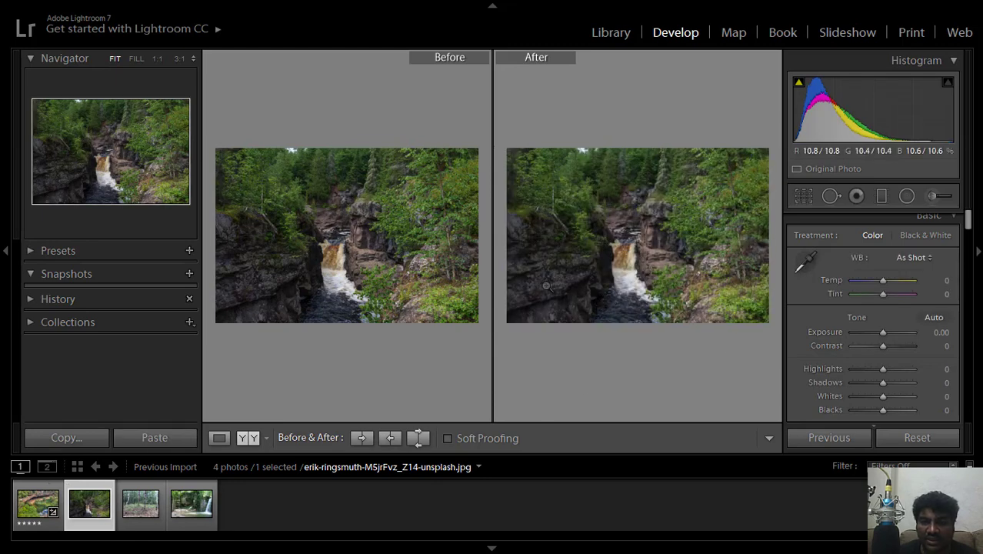
left_click(933, 318)
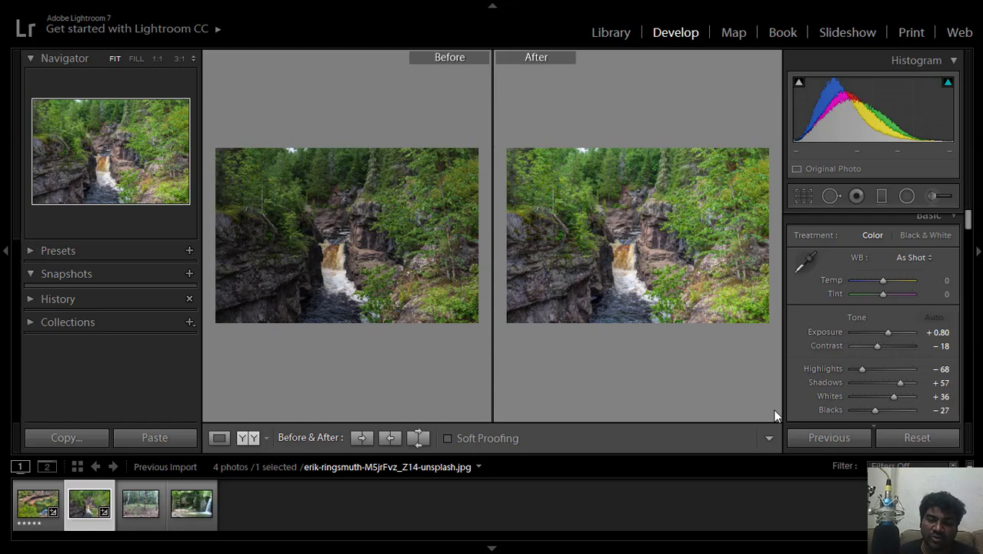
Reset the waterfall photo's tone sliders to zero and toggle the before/after comparison
left_click(916, 437)
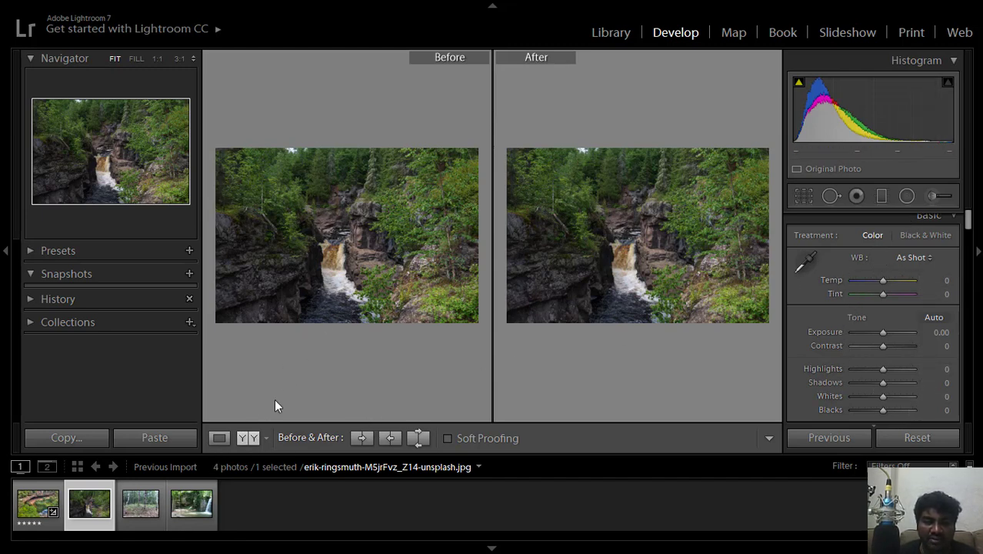
left_click(265, 438)
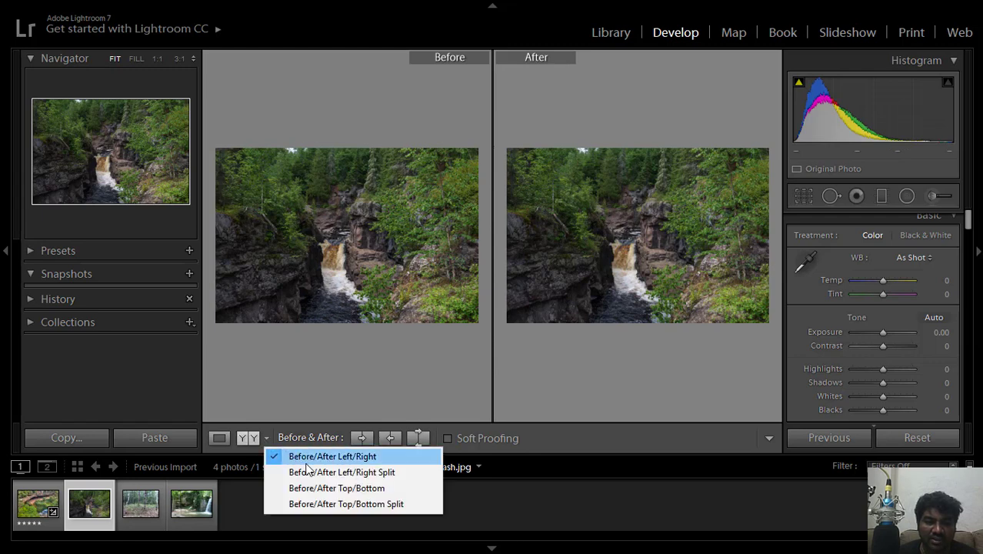
left_click(249, 438)
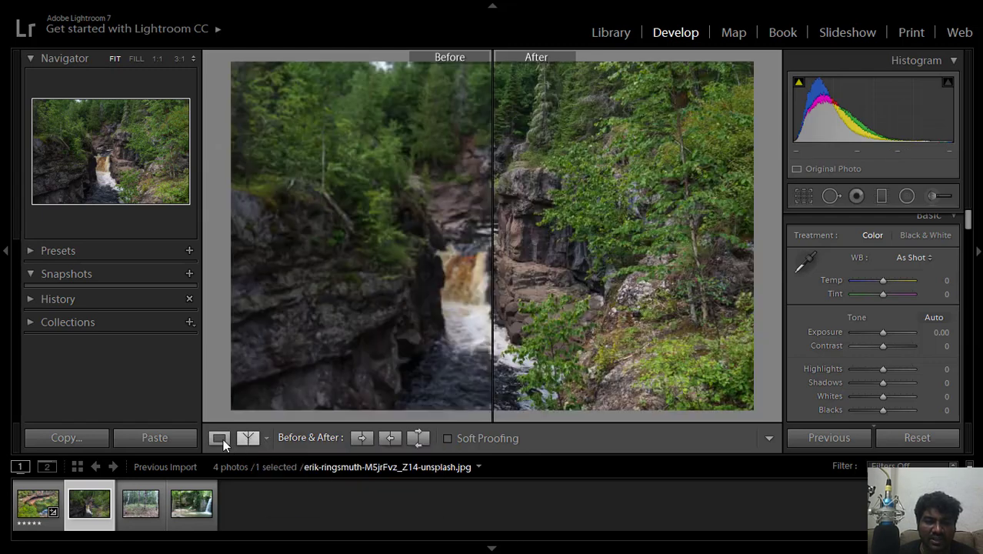
left_click(223, 438)
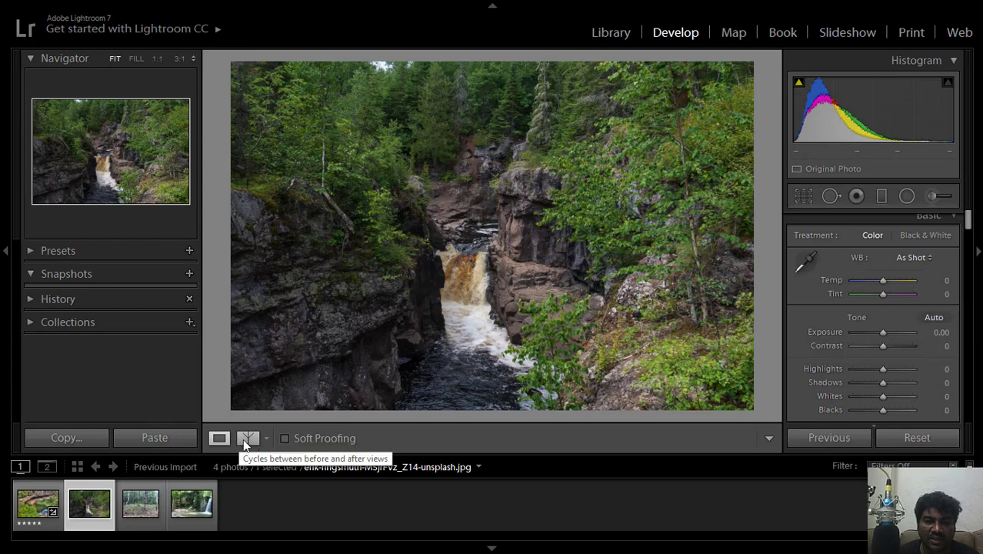
left_click(251, 442)
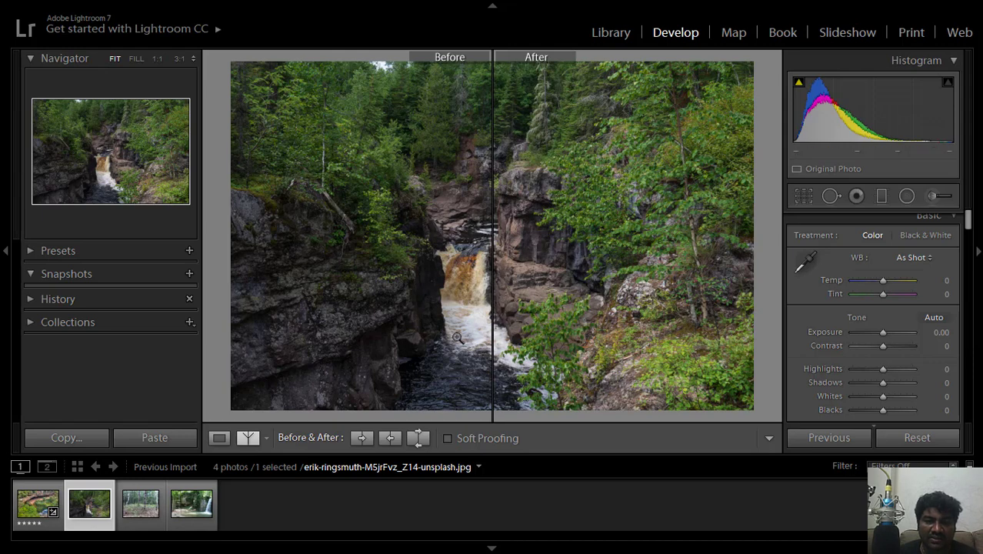
Try the Side by Side, Left/Right split and Top/Bottom before/after layouts from the dropdown
left_click(267, 439)
left_click(304, 456)
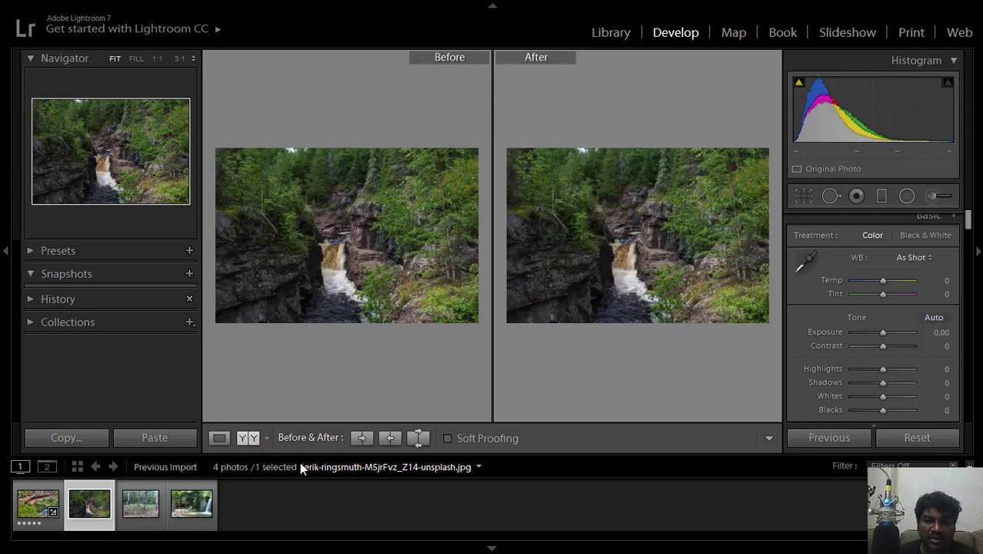
left_click(265, 438)
left_click(292, 469)
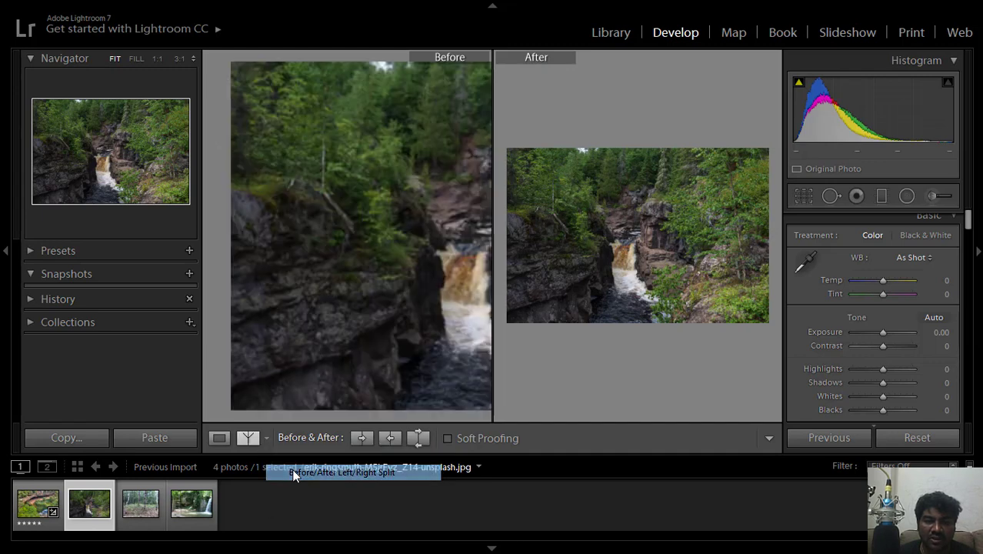
left_click(265, 438)
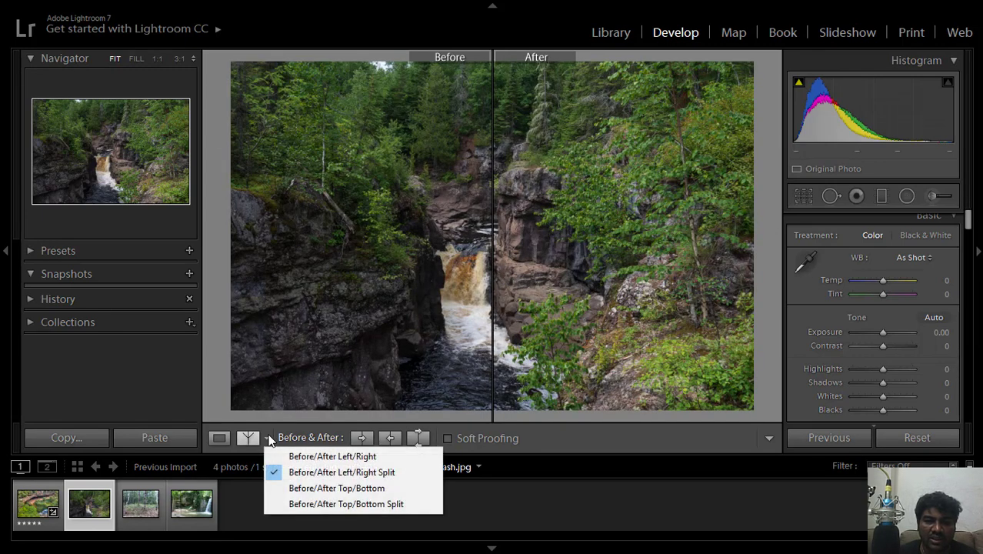
left_click(279, 486)
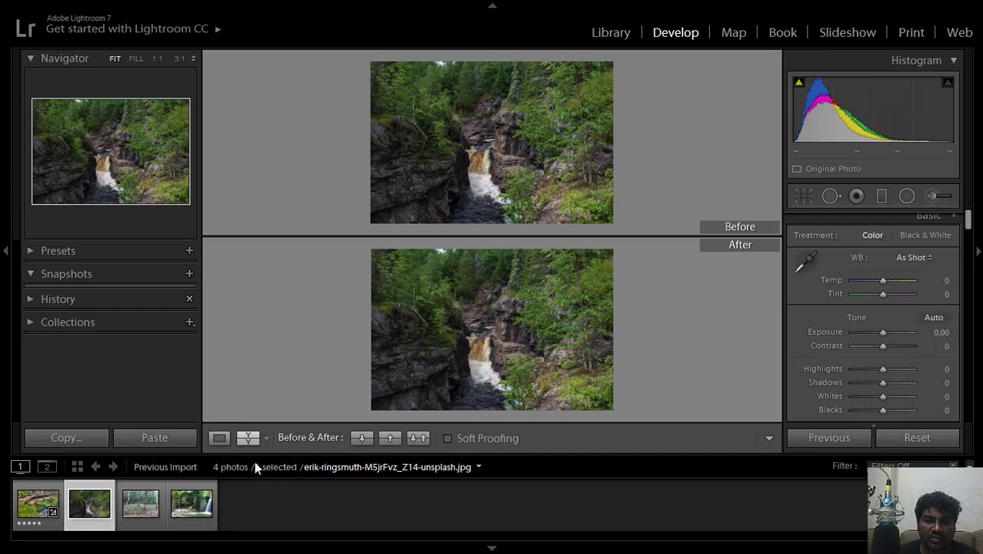
left_click(259, 434)
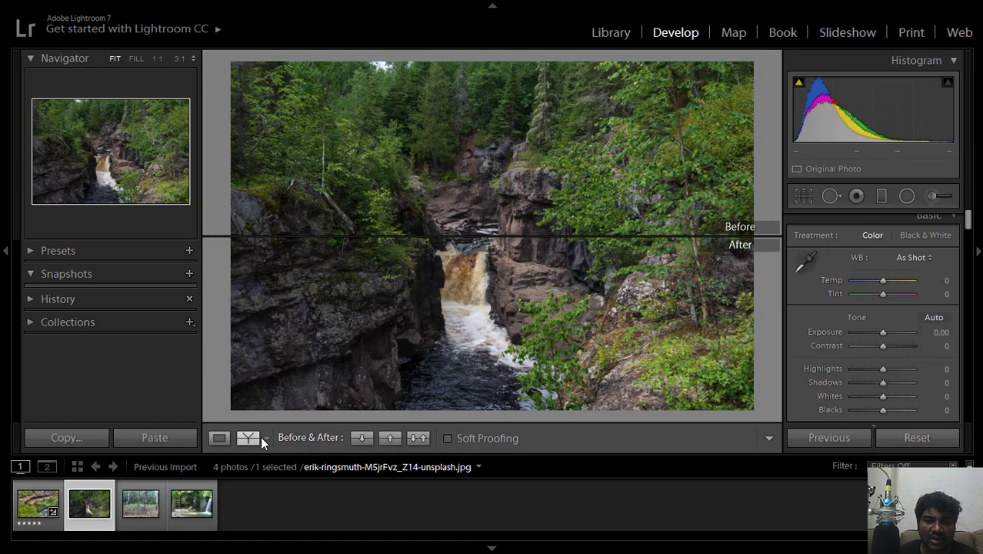
left_click(260, 436)
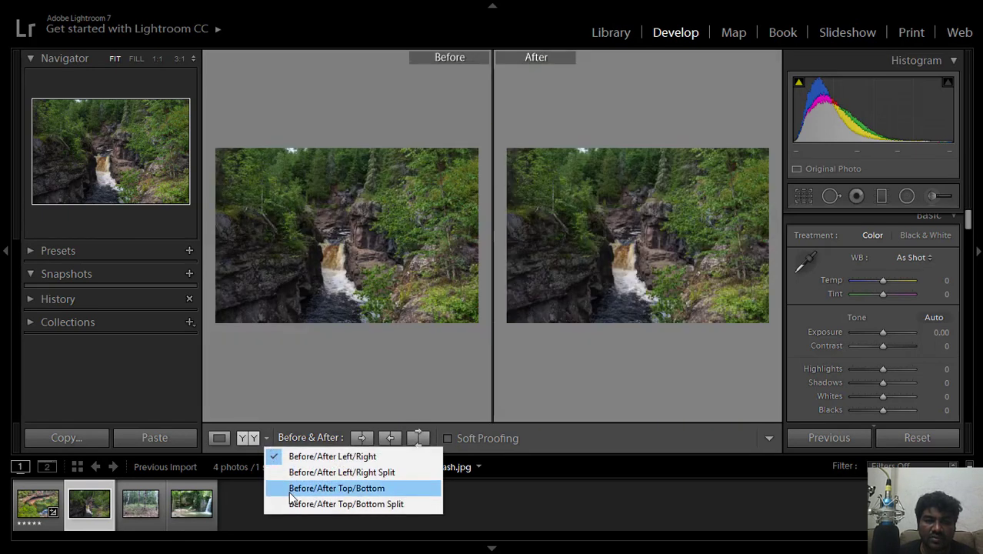
left_click(290, 504)
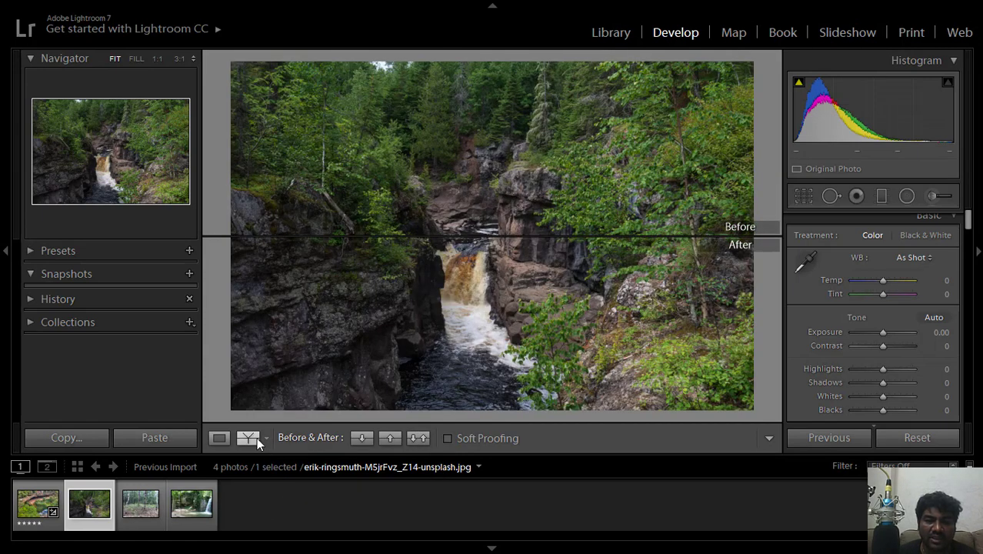
Cycle through the before/after layouts, ending on Left/Right side by side
left_click(256, 437)
left_click(256, 437)
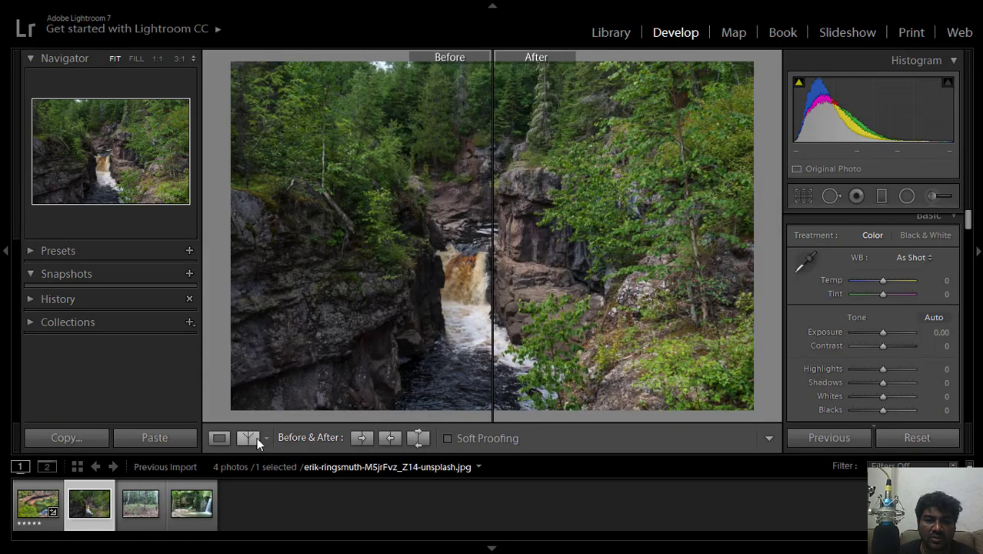
left_click(256, 437)
left_click(256, 436)
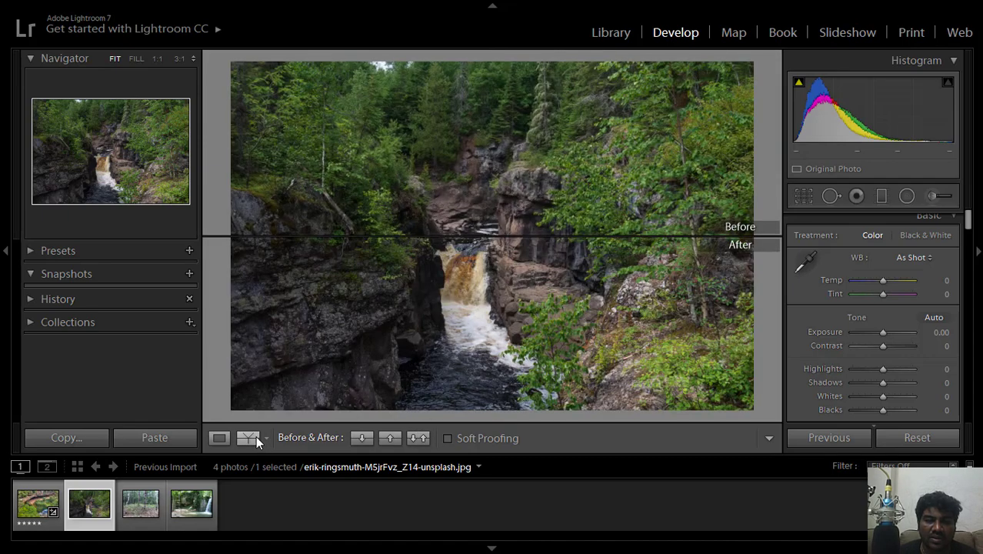
left_click(255, 435)
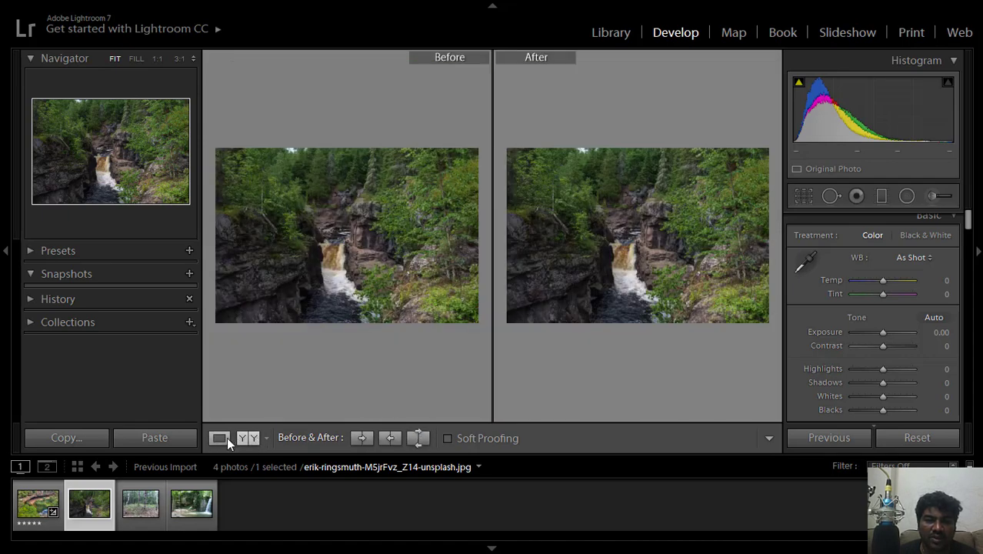
Return to single-photo Loupe view and reselect the canyon photo Day-831.jpg from the filmstrip
left_click(221, 437)
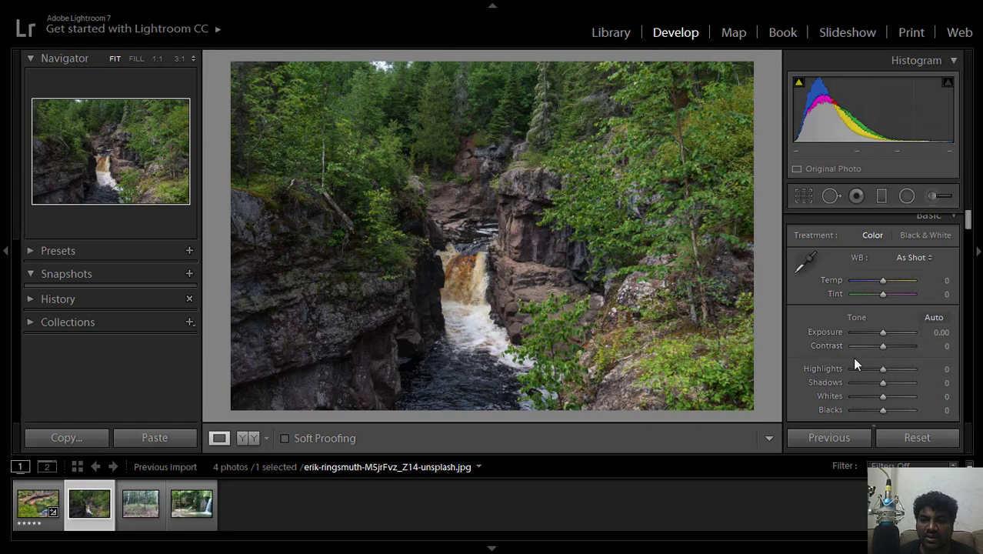
scroll(839, 357, "down", 2)
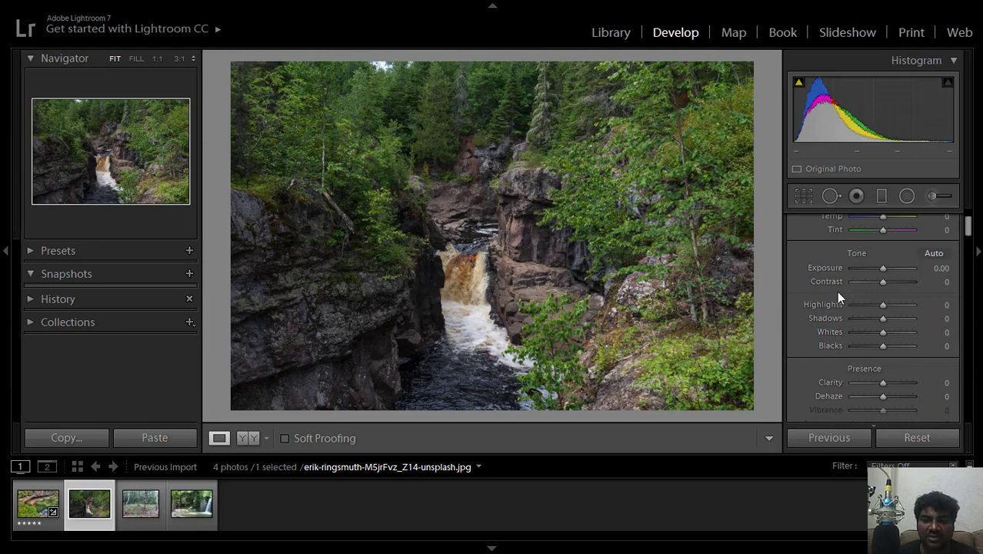
scroll(837, 348, "down", 2)
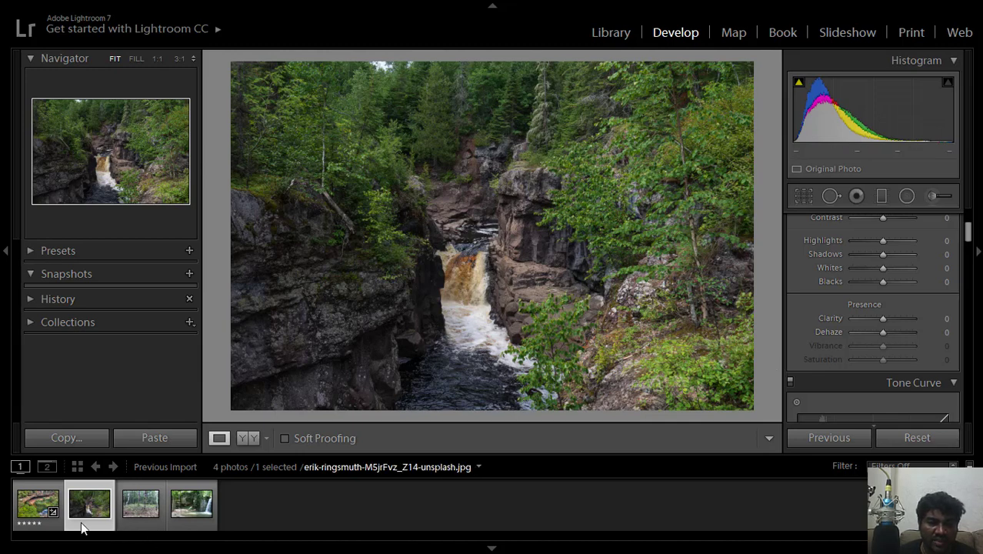
left_click(38, 514)
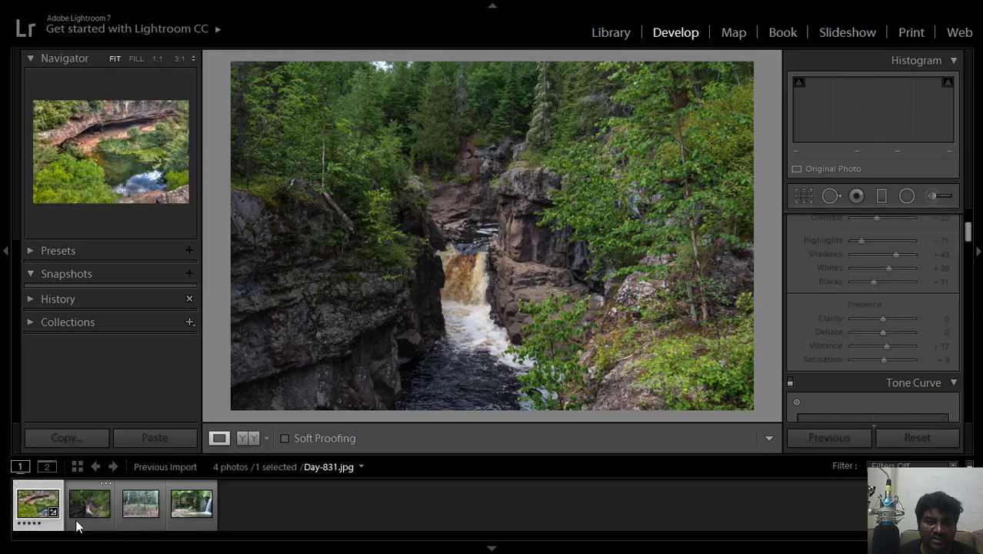
Open the forest photo 34236_1_1538399396.jpg and nudge its Temp slider, briefly checking highlight clipping
left_click(145, 510)
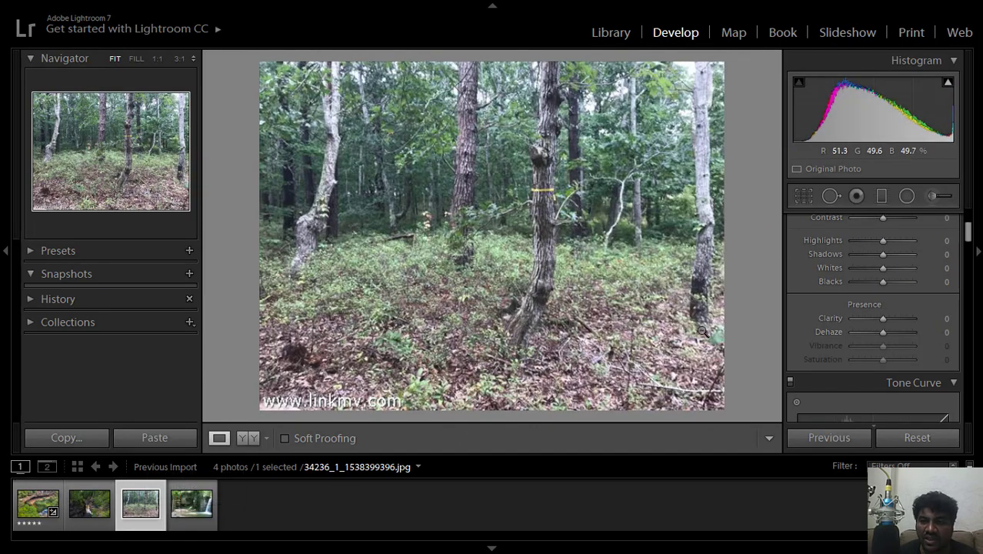
scroll(920, 260, "up", 3)
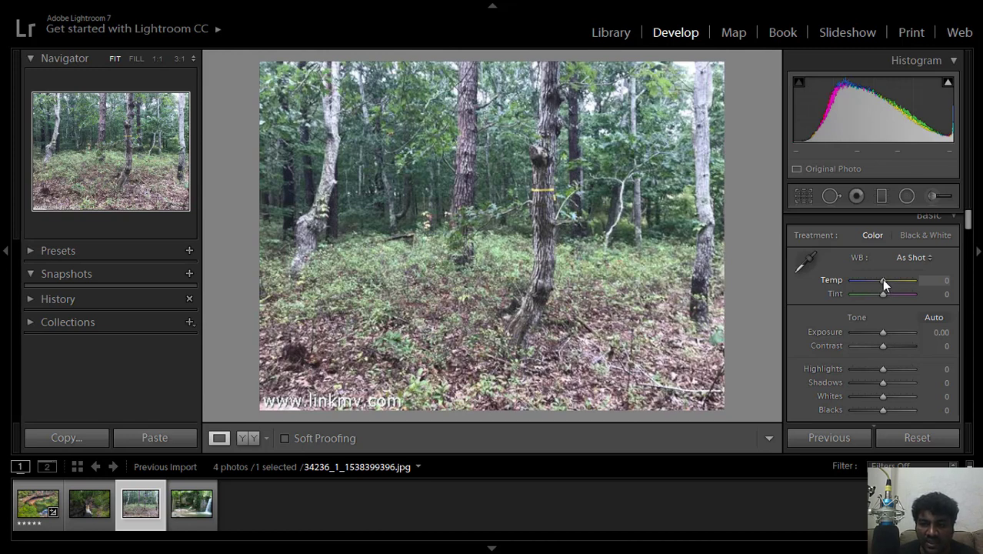
mouse_move(883, 281)
left_mouse_down()
mouse_move(875, 281)
mouse_move(893, 282)
mouse_move(876, 282)
left_mouse_up()
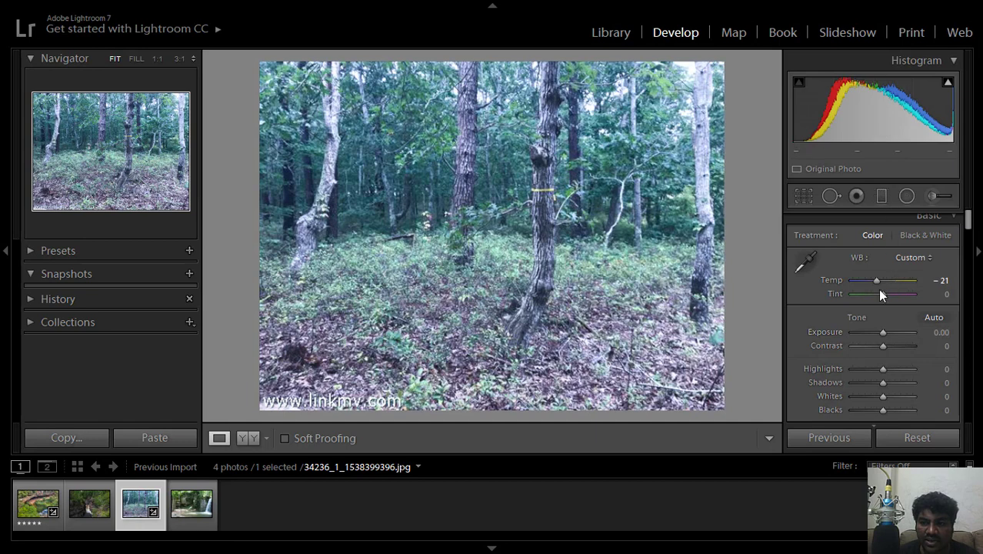
left_click_drag(880, 285, 875, 284)
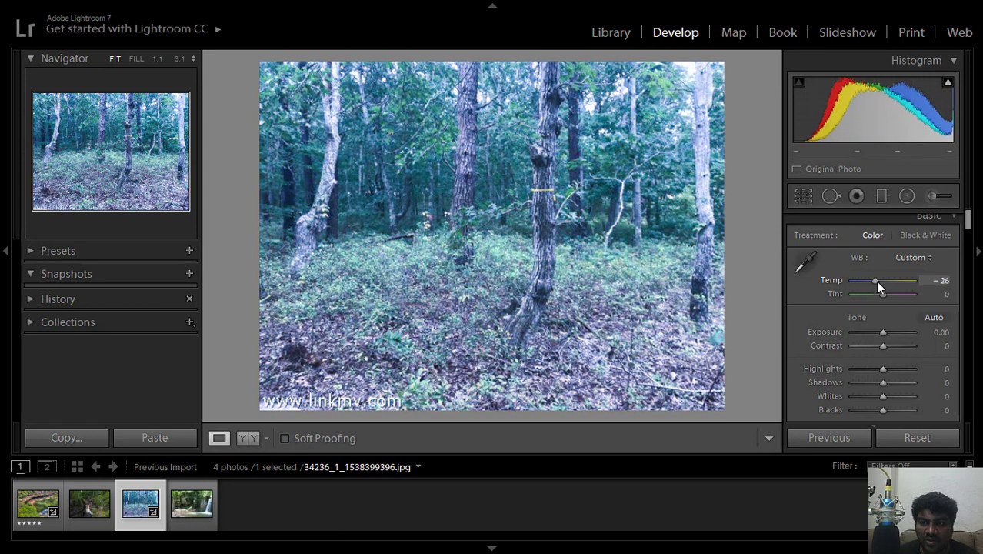
left_click_drag(875, 284, 877, 284)
left_click(948, 83)
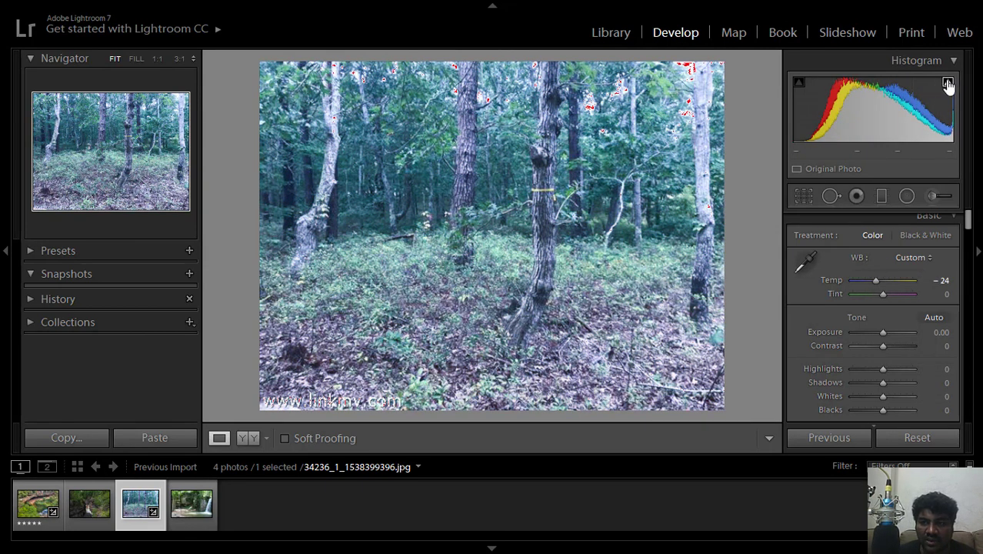
left_click(948, 85)
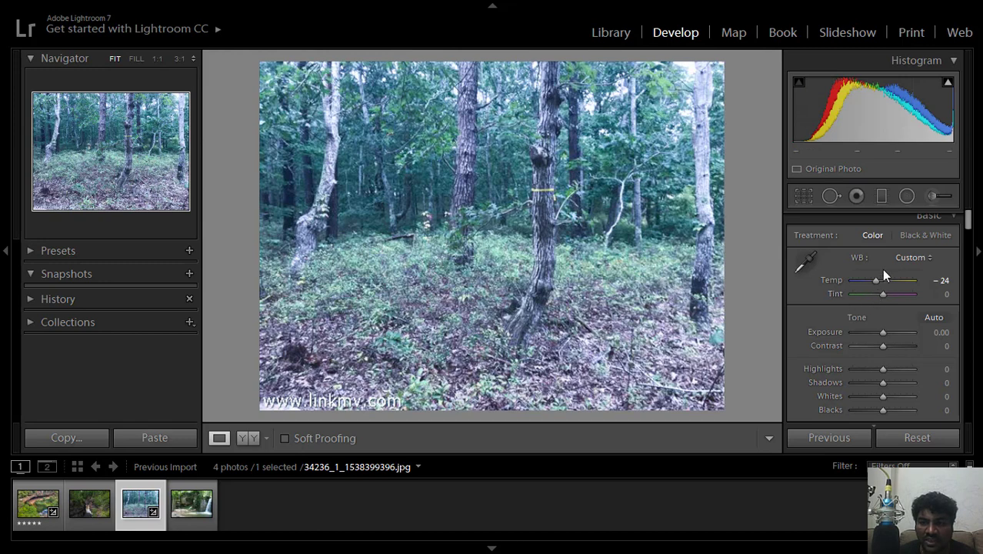
Set the forest photo's white balance Temp to exactly 0
left_click(939, 280)
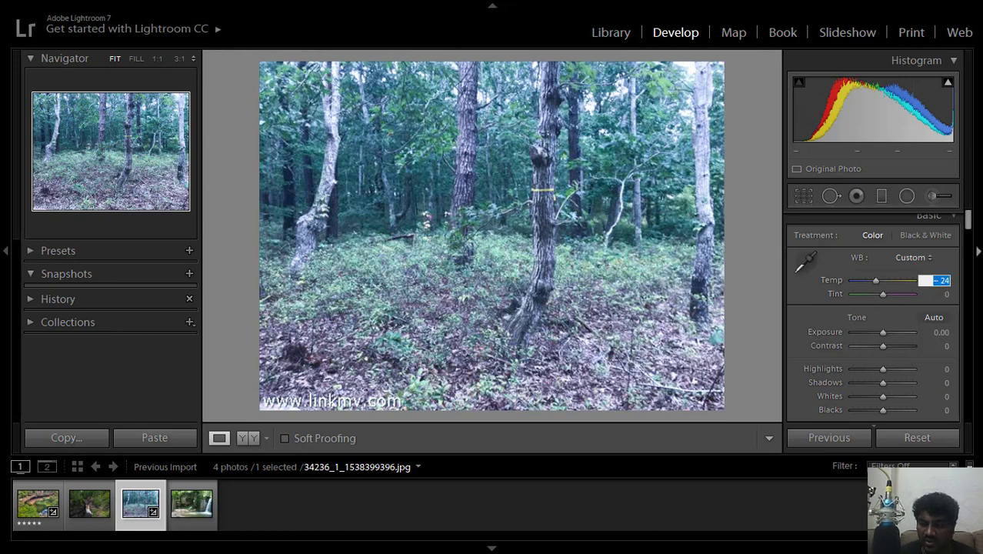
type("0")
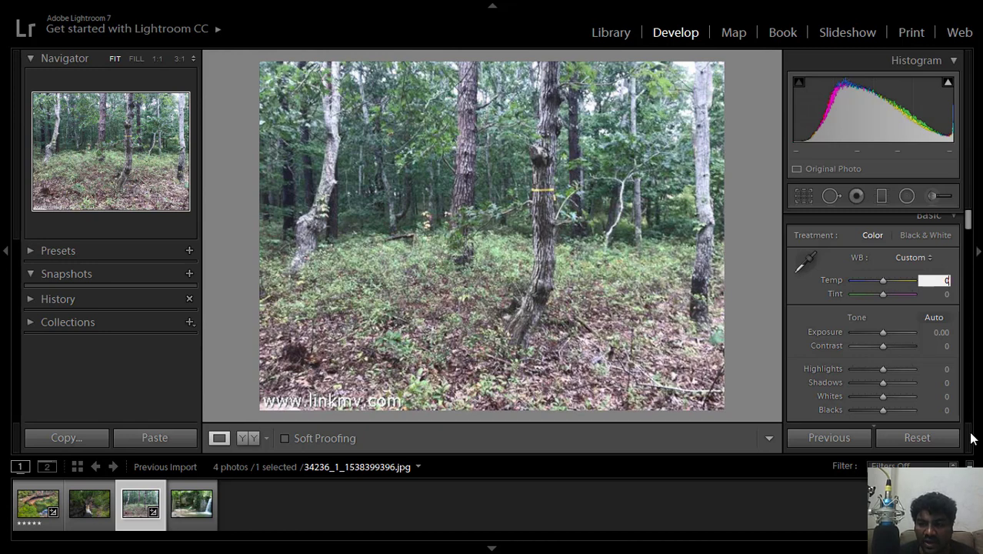
key("Return")
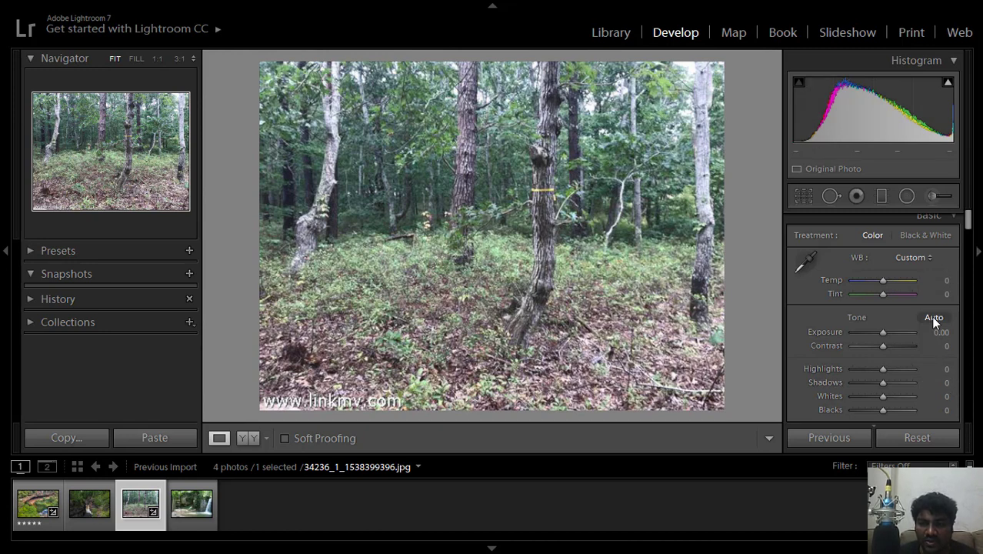
Apply Auto tone to the forest photo and set white balance to Temp +12, Tint −36
left_click(932, 317)
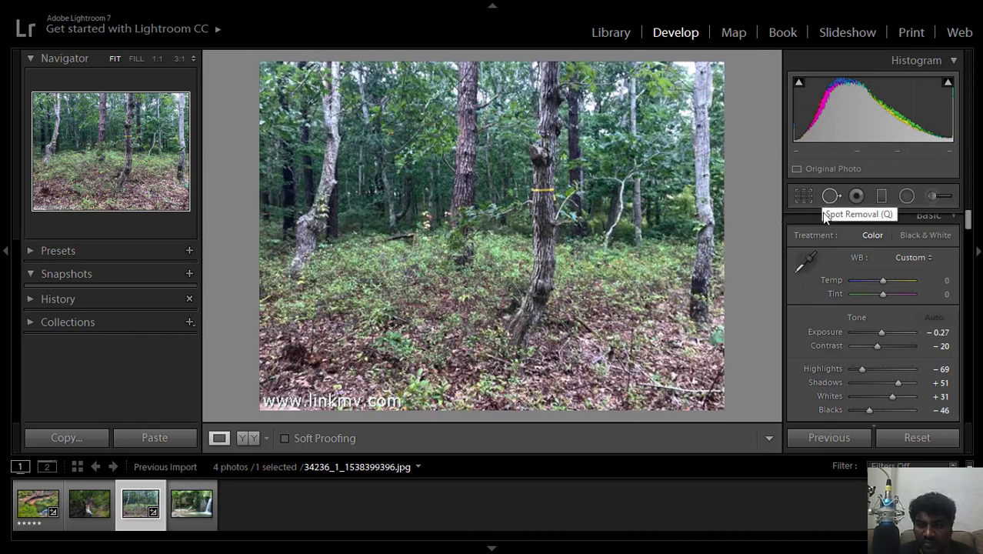
left_click(882, 280)
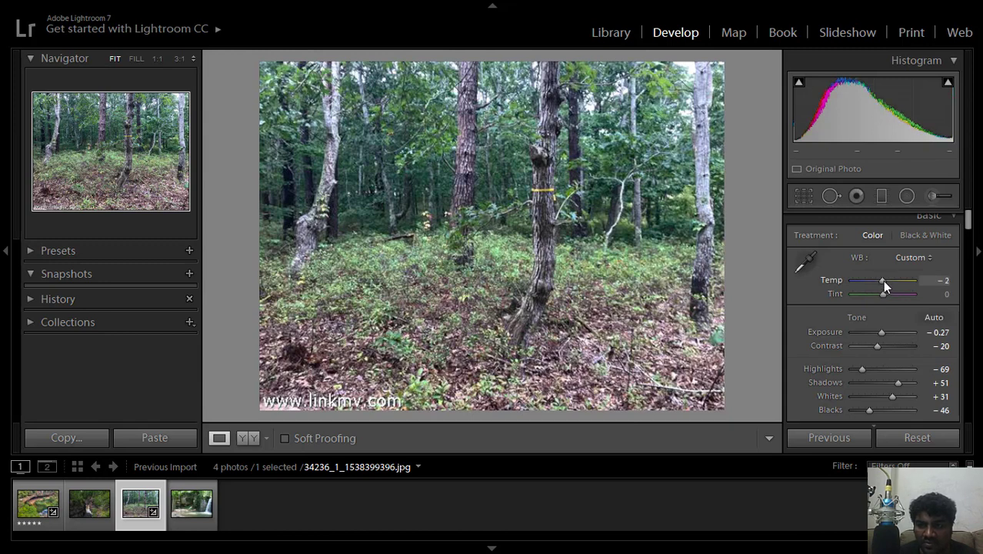
left_click_drag(882, 280, 886, 286)
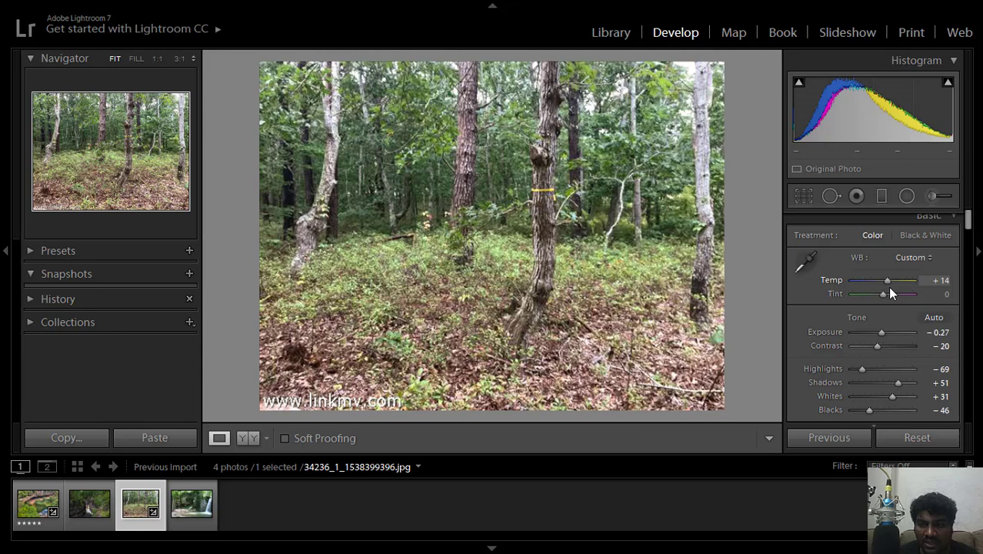
left_click_drag(889, 289, 872, 294)
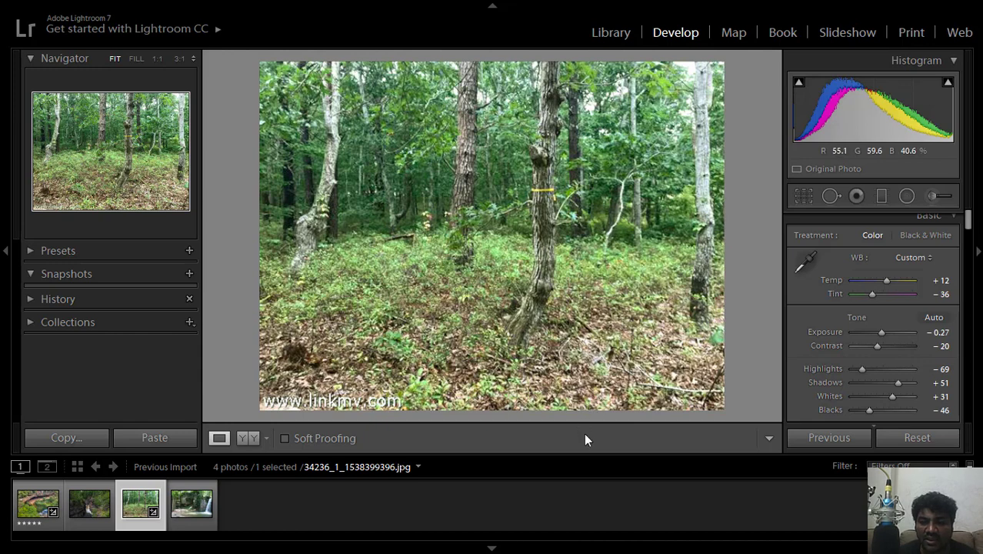
left_click(832, 441)
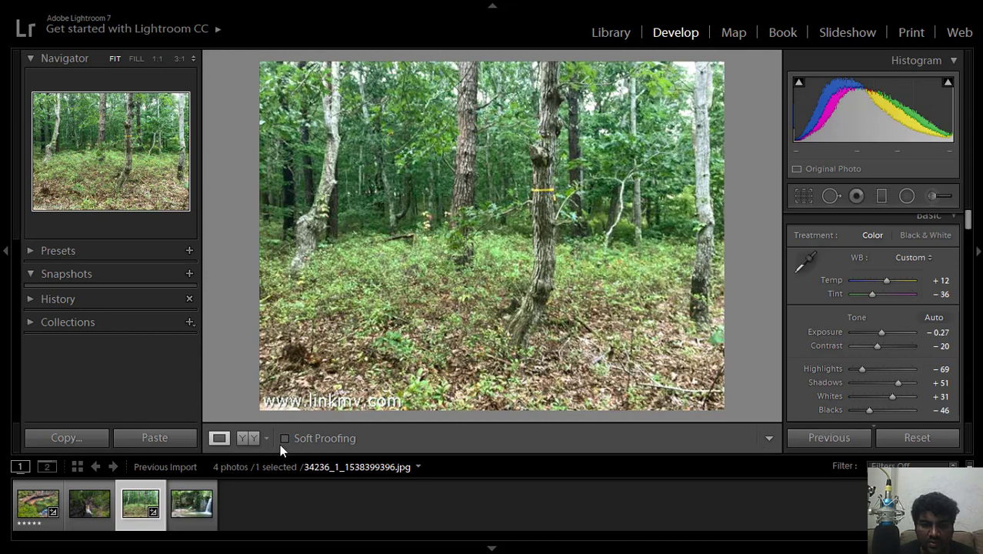
Compare the forest photo's before and after side by side, zoomed to fill
left_click(258, 438)
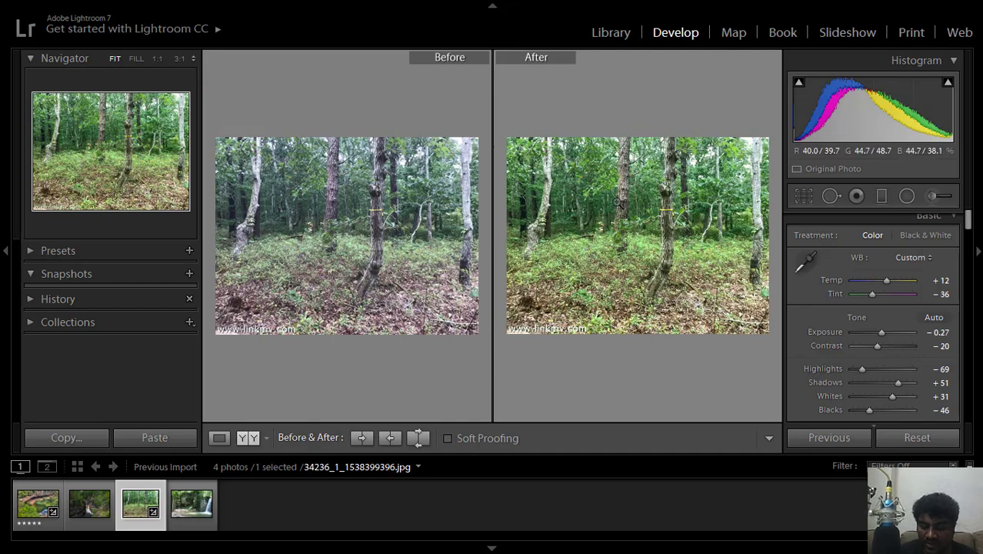
left_click(617, 202)
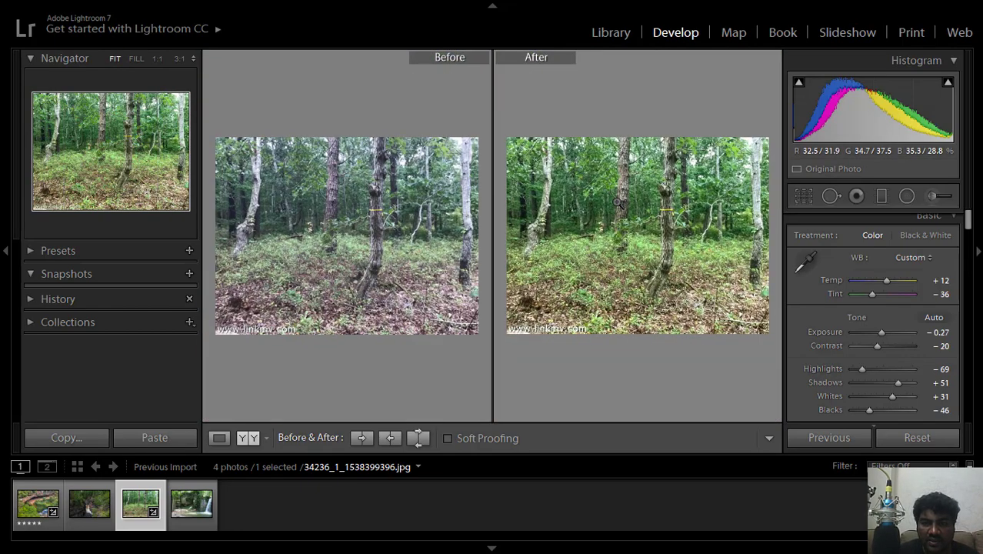
left_click(618, 203)
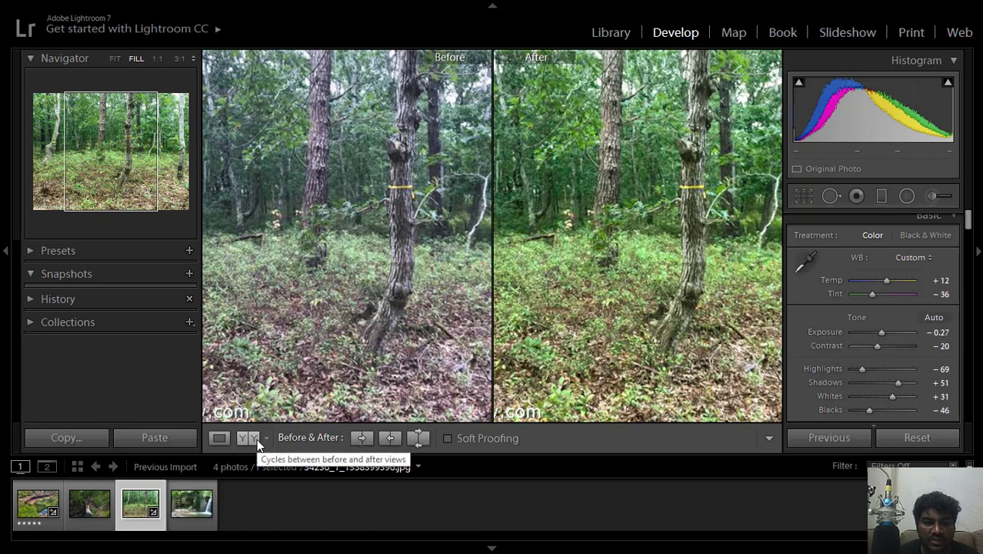
Back in Loupe view, reset the forest photo and open waterfall photo 539_6616_orginal.jpg
left_click(268, 438)
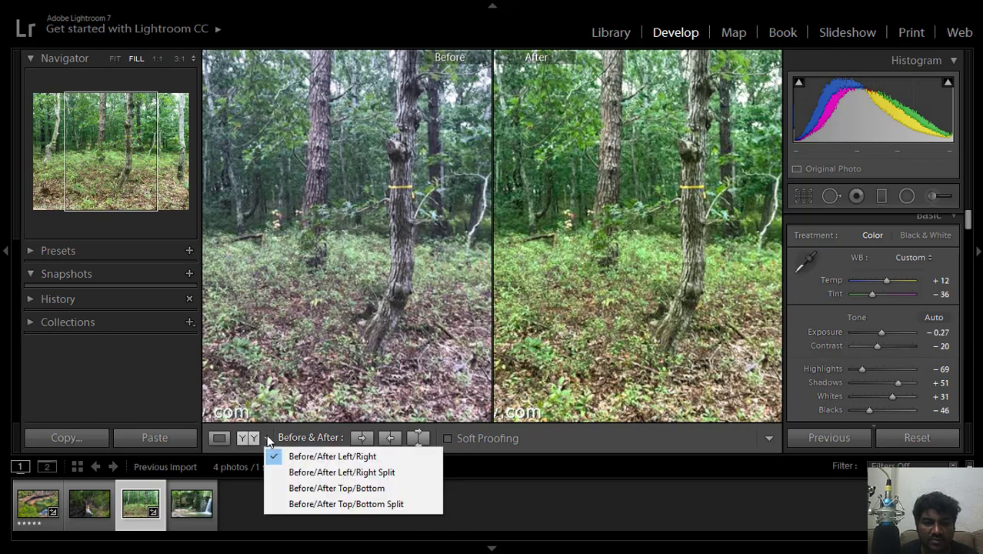
left_click(222, 437)
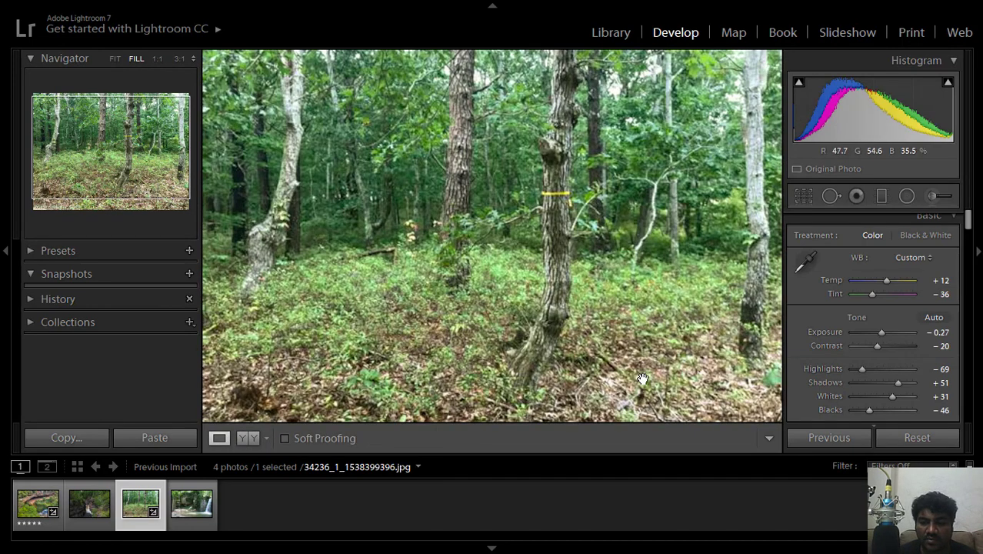
left_click(901, 438)
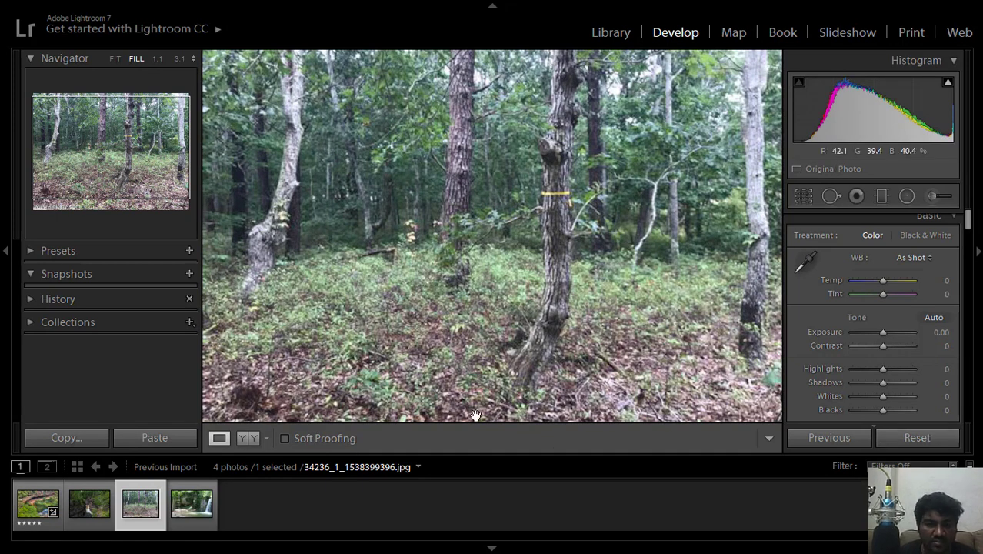
left_click(198, 504)
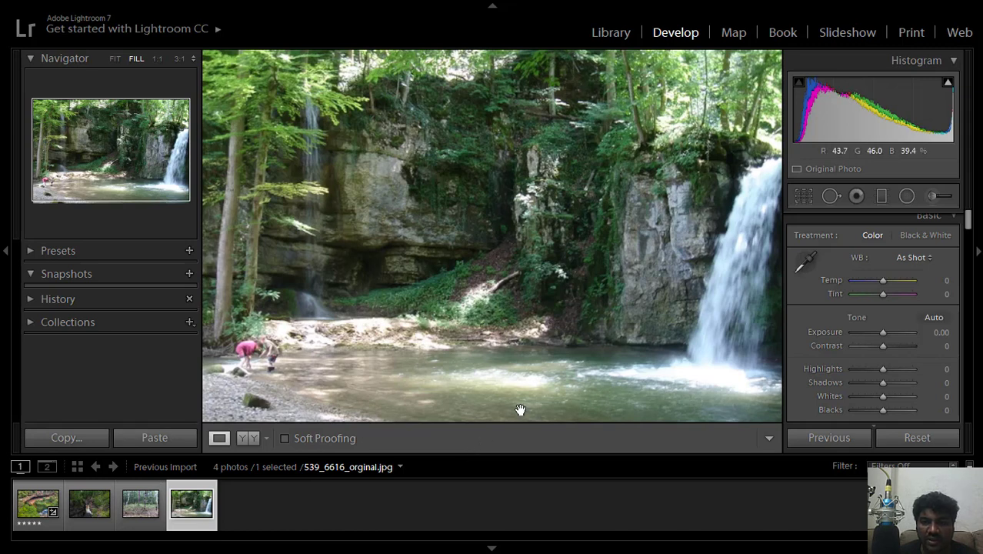
Apply Auto tone to the waterfall photo and fine-tune its Temp slider
left_click(929, 318)
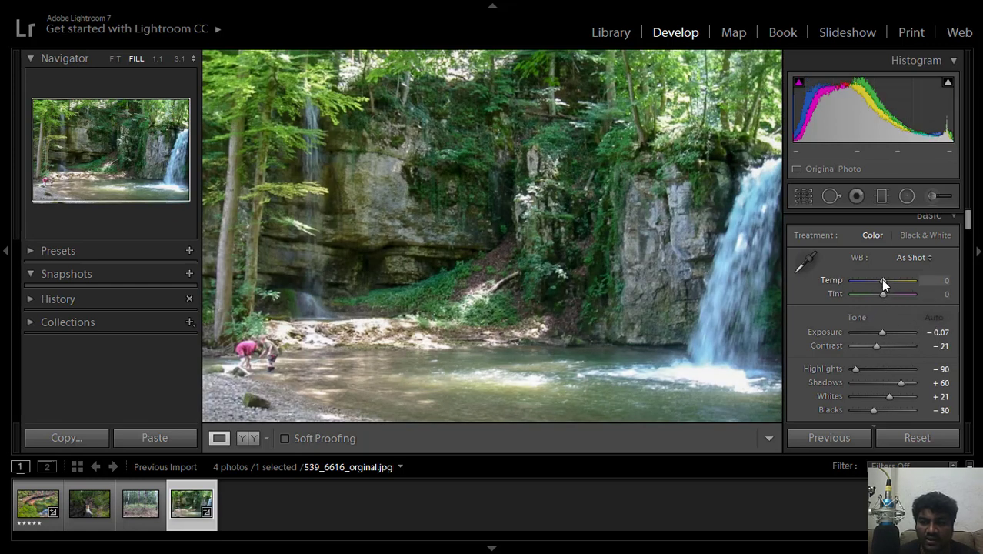
left_click_drag(882, 281, 885, 279)
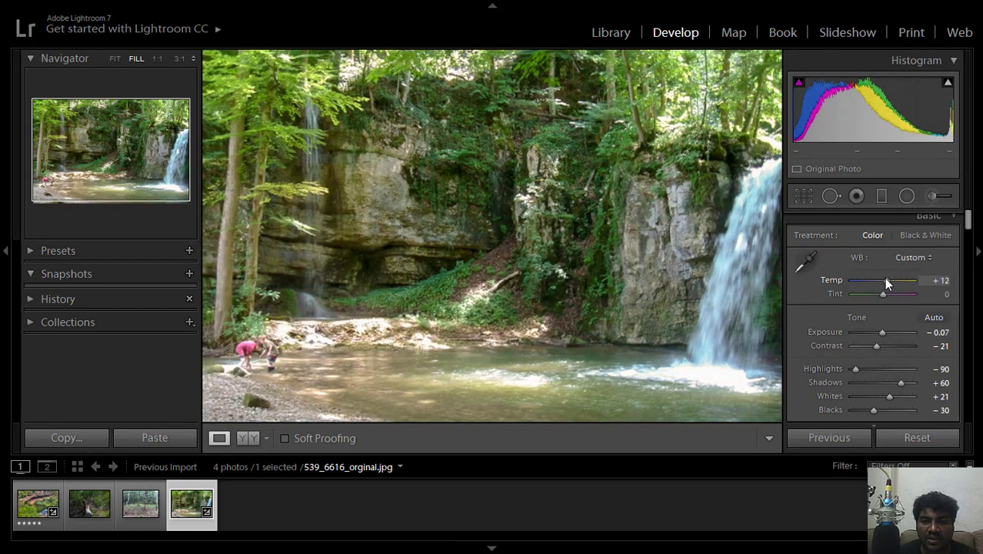
left_click_drag(884, 279, 887, 281)
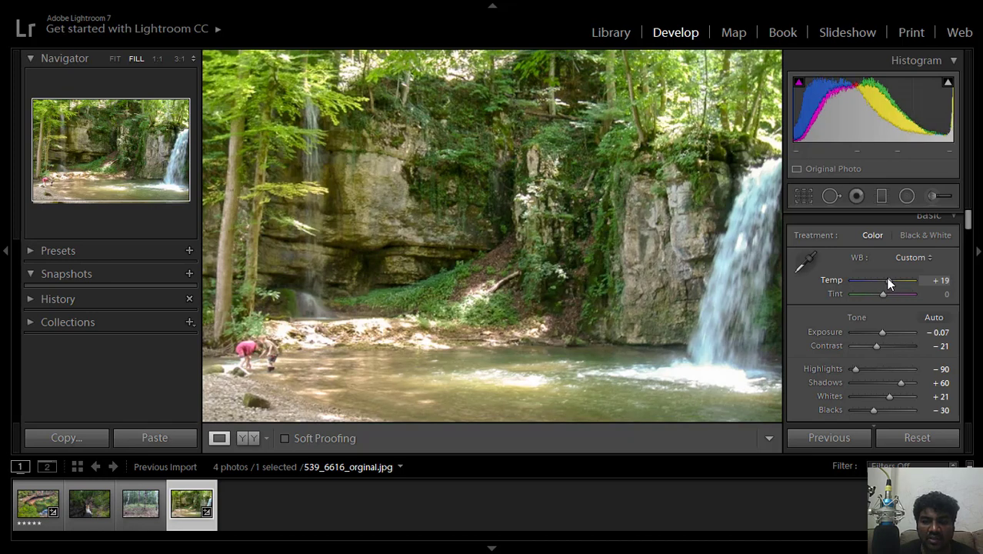
mouse_move(884, 279)
left_mouse_down()
mouse_move(892, 285)
mouse_move(881, 285)
left_mouse_up()
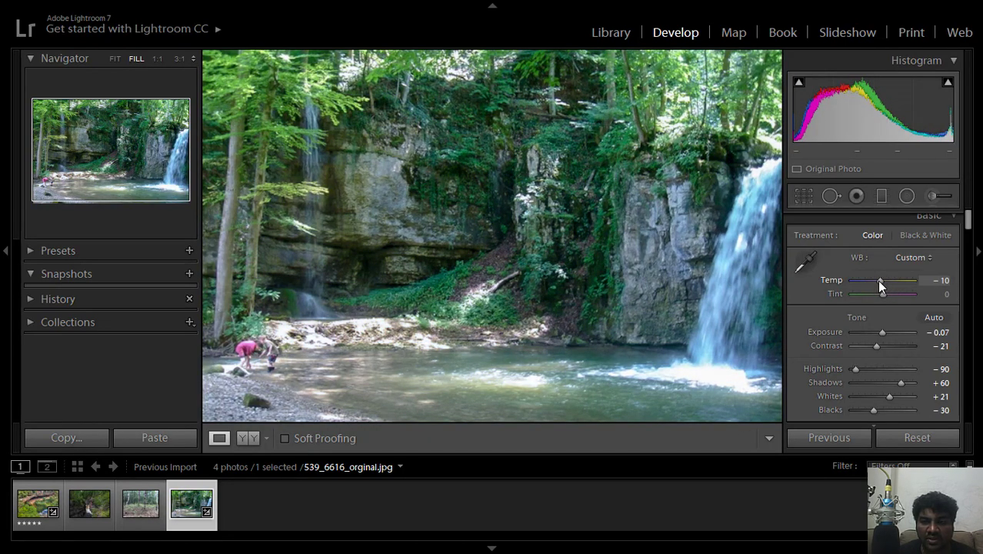
mouse_move(879, 281)
left_mouse_down()
mouse_move(874, 295)
mouse_move(905, 299)
mouse_move(875, 297)
mouse_move(892, 300)
mouse_move(881, 283)
left_mouse_up()
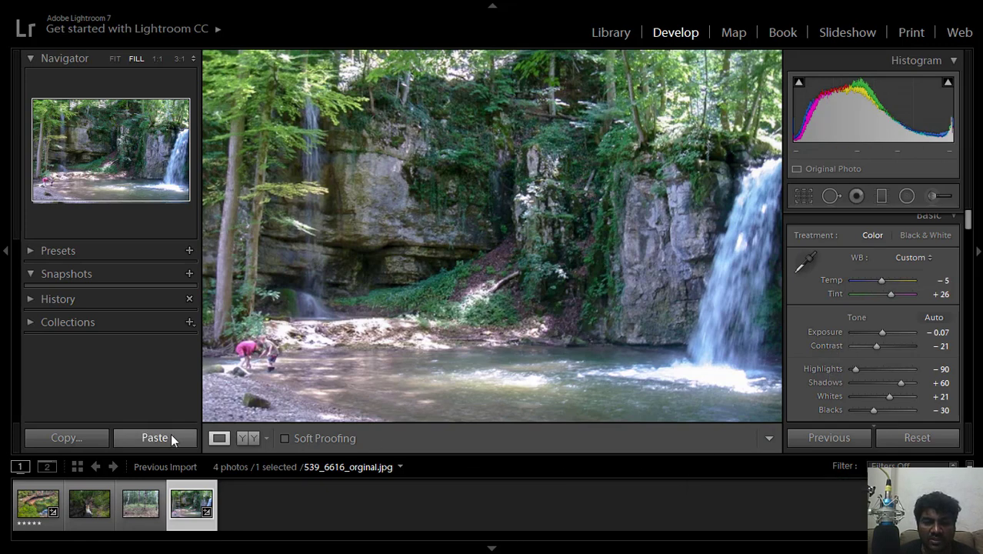
Show the Y|Y before/after view and set the waterfall's Tint to −36 and Temp to +5
left_click(256, 434)
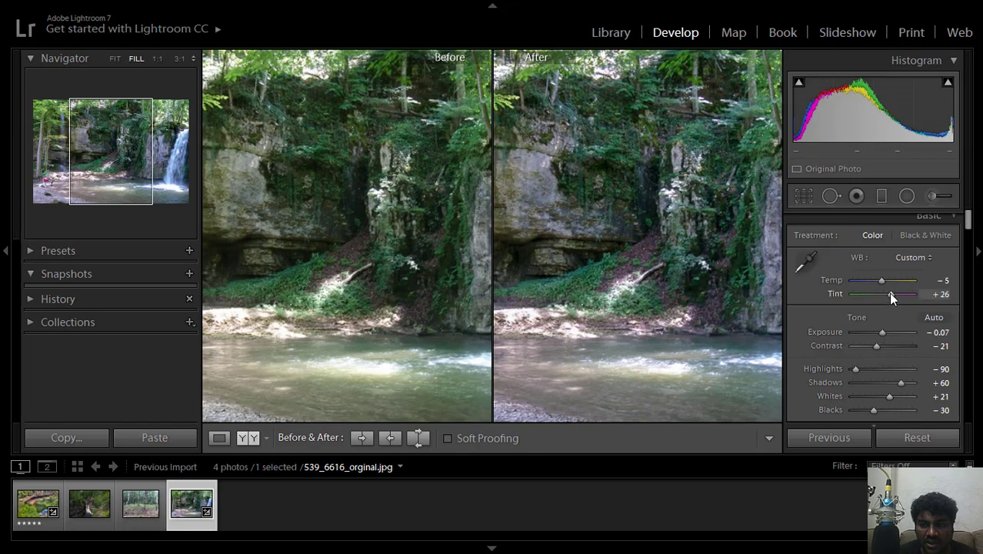
left_click_drag(892, 292, 876, 295)
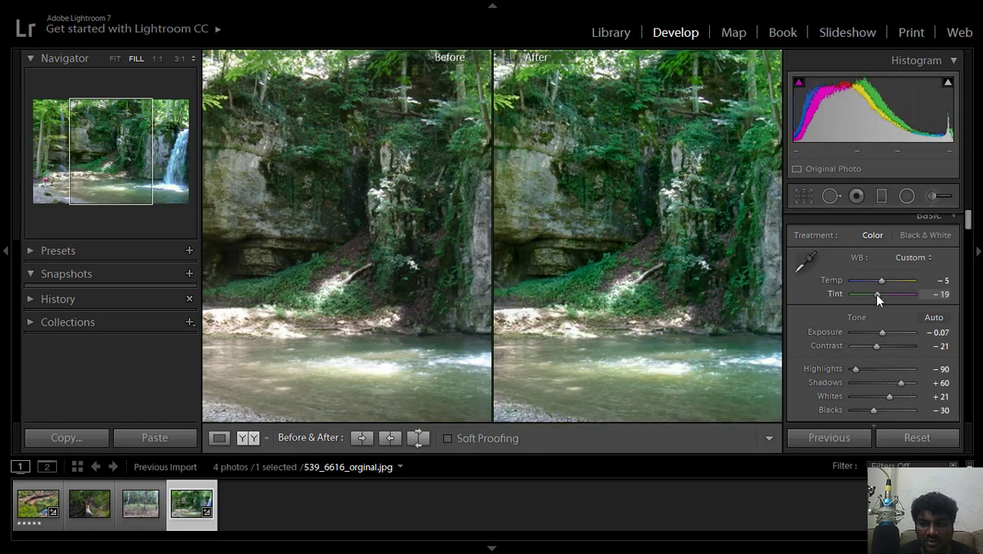
left_click_drag(881, 281, 880, 282)
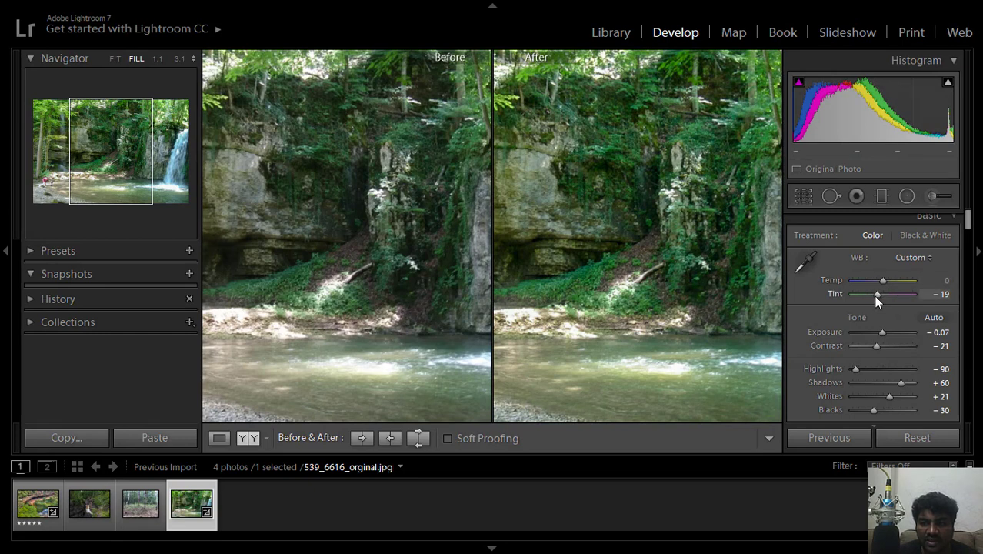
left_click_drag(874, 295, 870, 294)
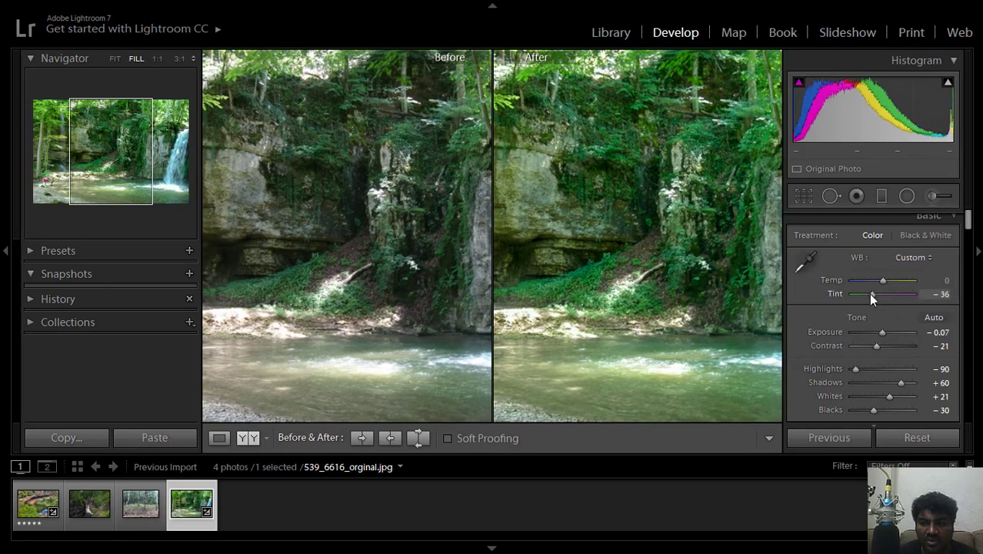
left_click_drag(880, 281, 881, 281)
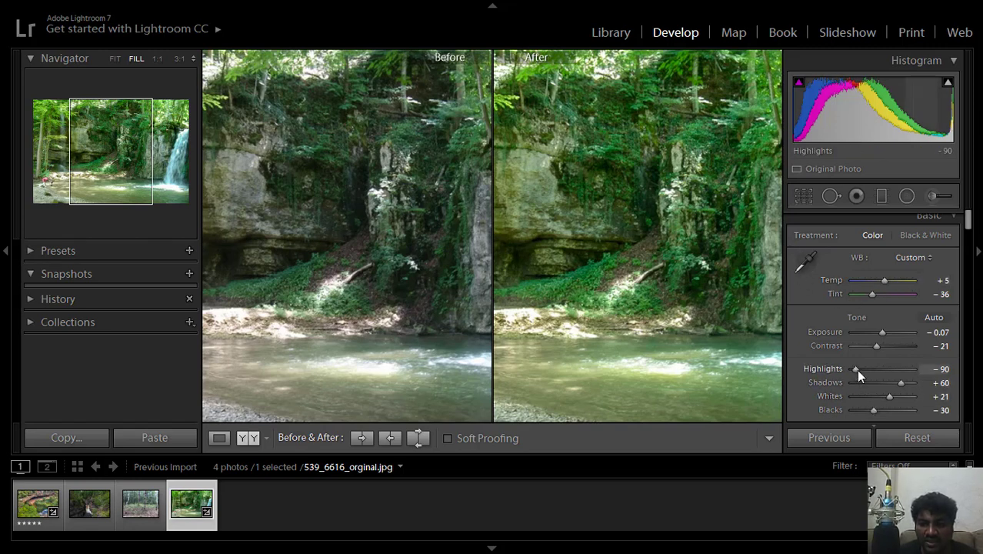
Set the waterfall's Highlights to −100, Shadows −10, Blacks −50 and Whites +12
mouse_move(855, 369)
left_mouse_down()
mouse_move(881, 372)
mouse_move(839, 371)
left_mouse_up()
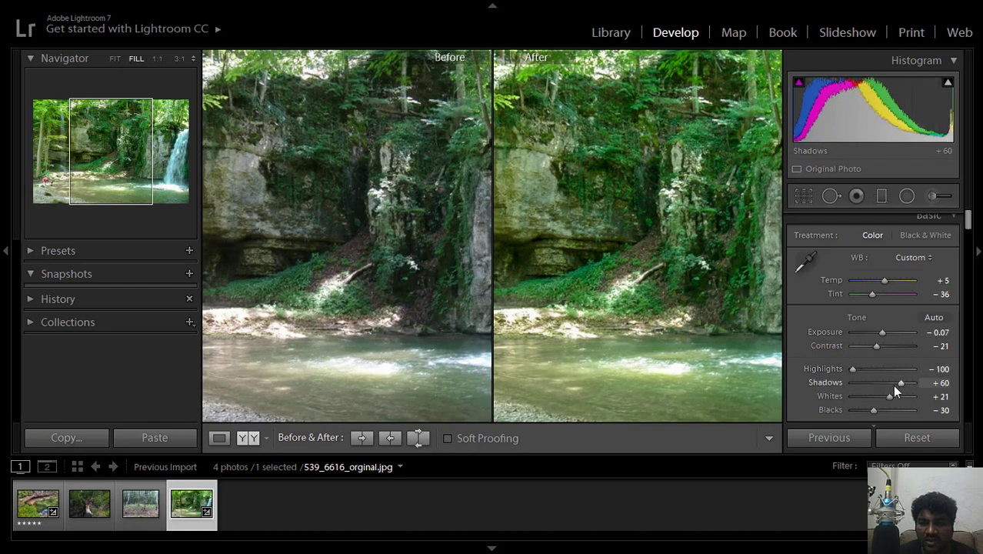
left_click_drag(900, 383, 880, 377)
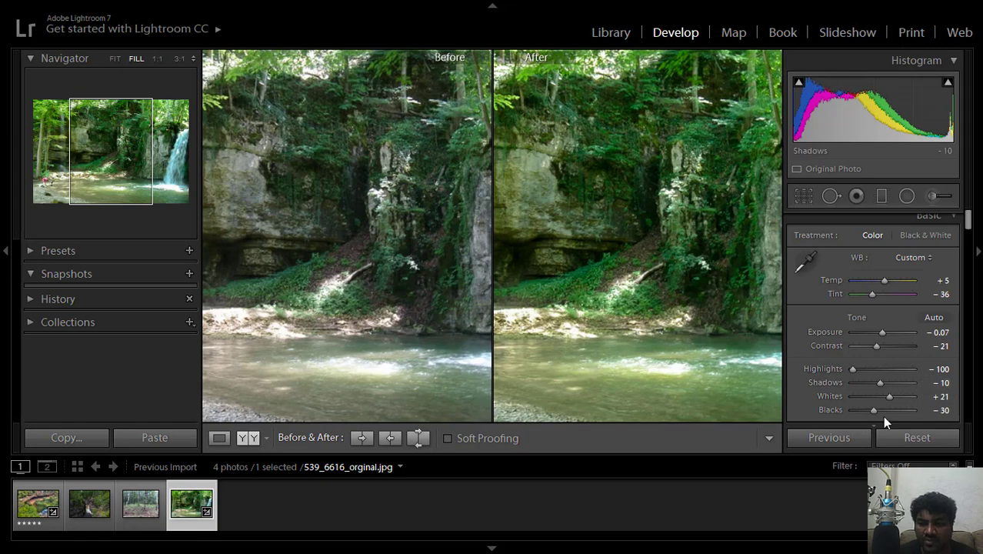
left_click_drag(872, 412, 865, 409)
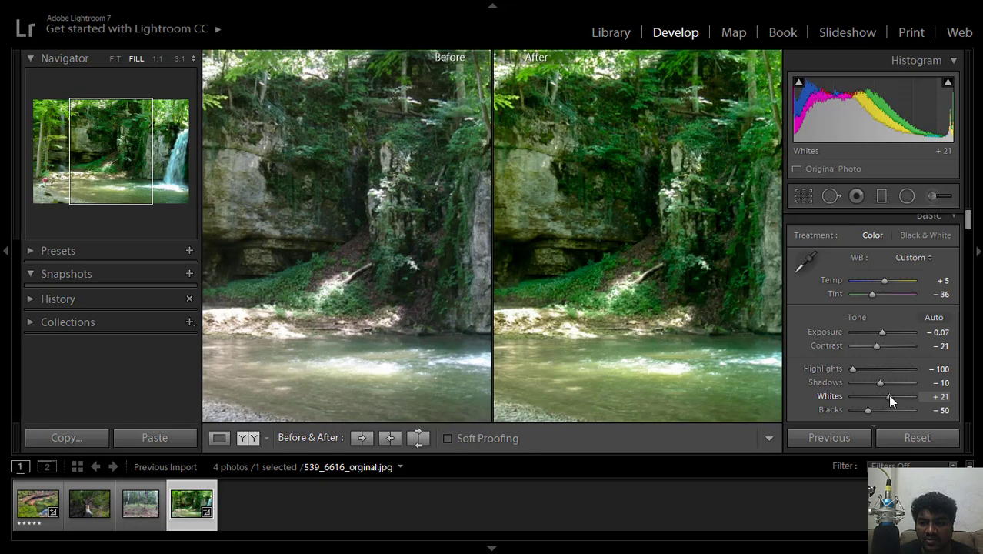
left_click_drag(889, 396, 887, 397)
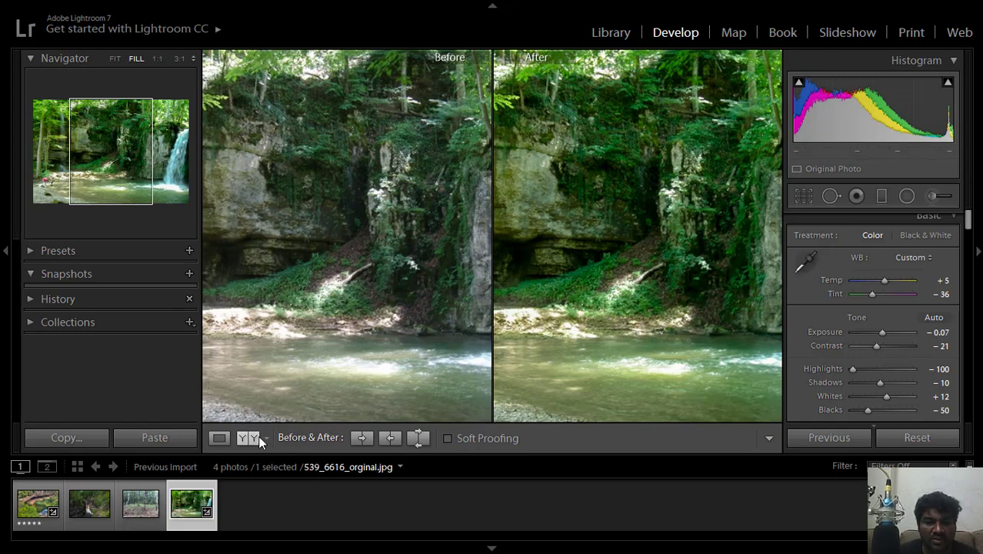
Fit the waterfall in both panes, view the top/bottom before/after layout, then return to Loupe
key("z")
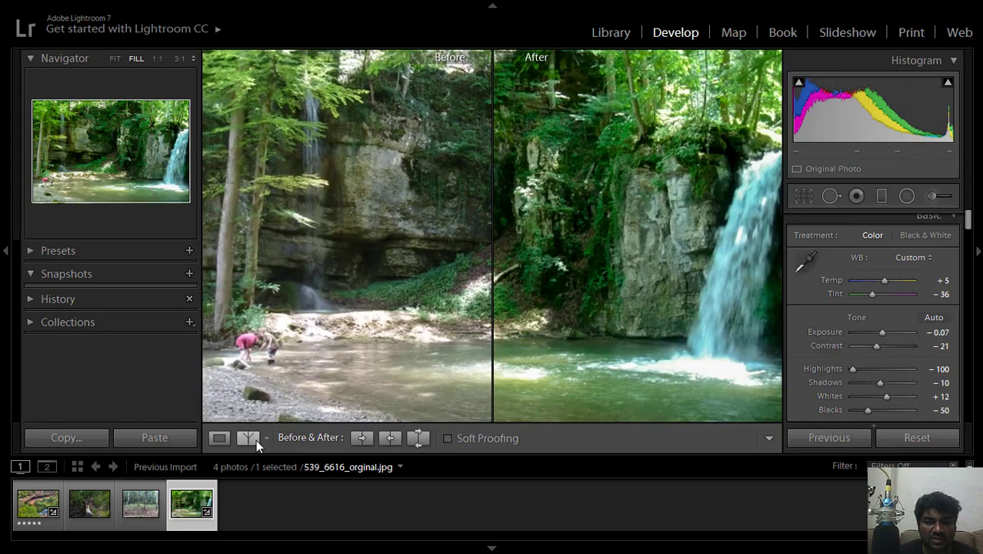
left_click(255, 439)
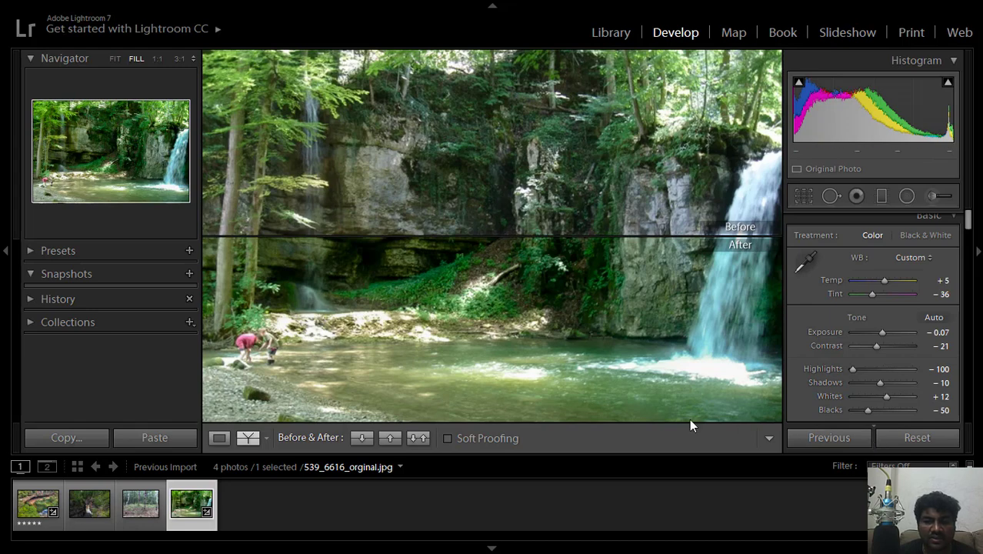
left_click(248, 439)
left_click(216, 437)
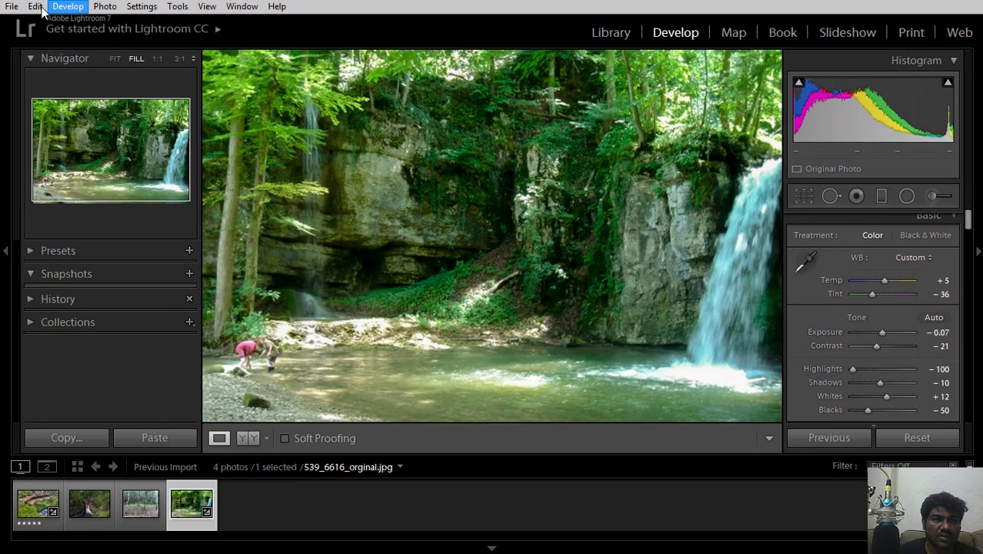
Open the Export dialog for the waterfall photo and set JPEG quality to 100
left_click(37, 7)
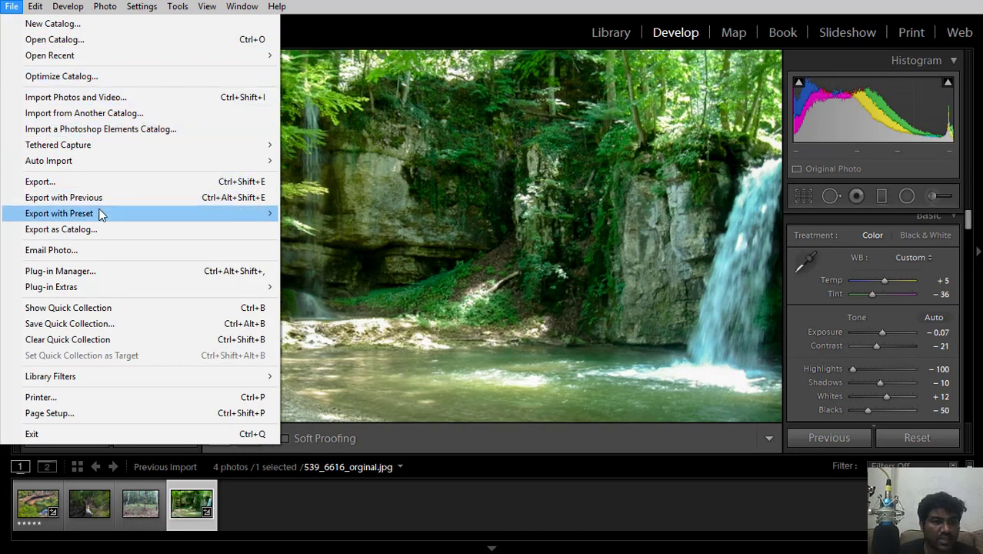
mouse_move(60, 213)
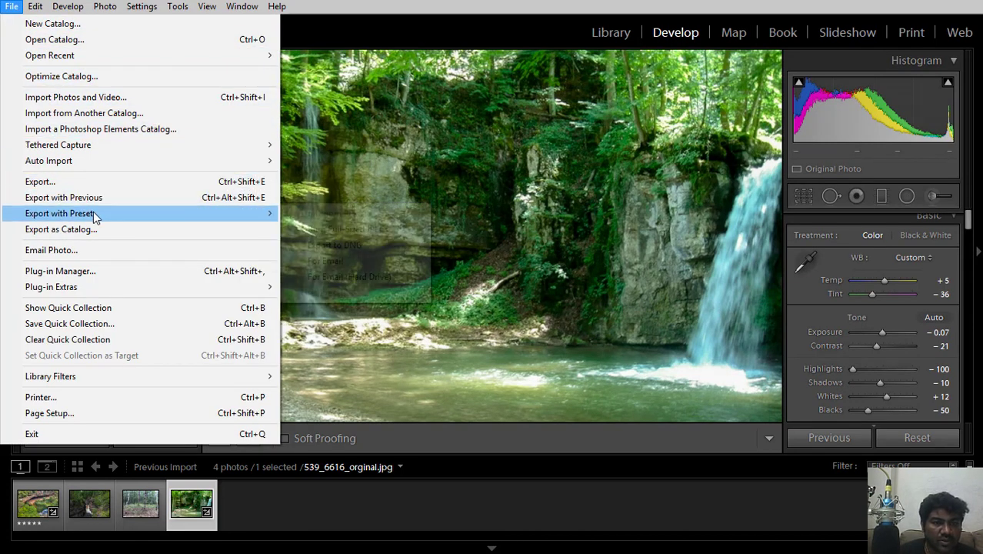
left_click(90, 187)
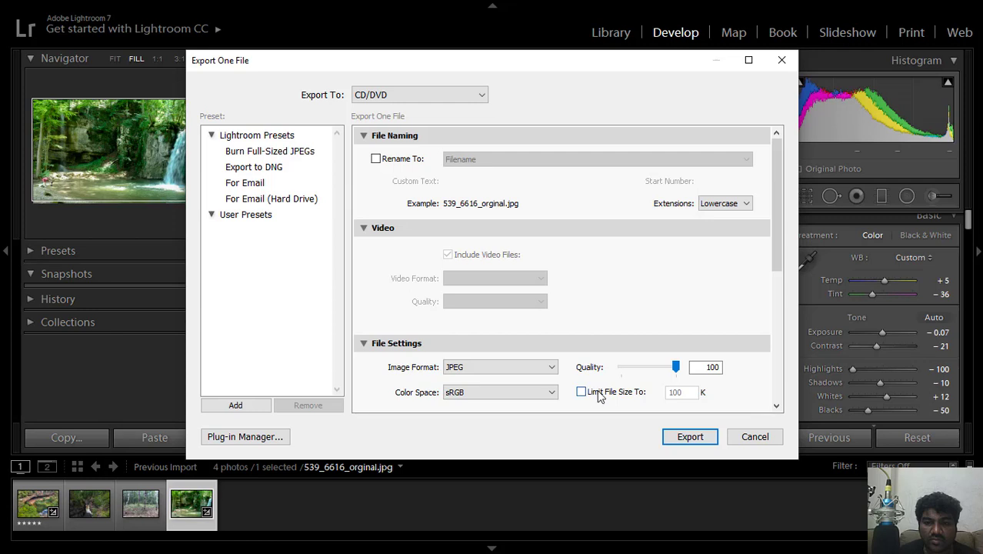
left_click(670, 368)
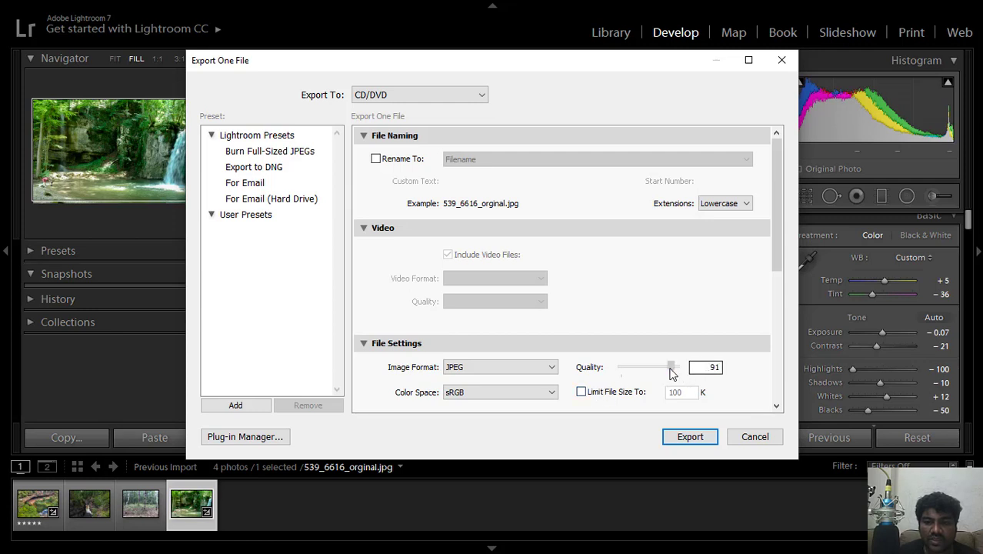
double_click(711, 367)
type("100")
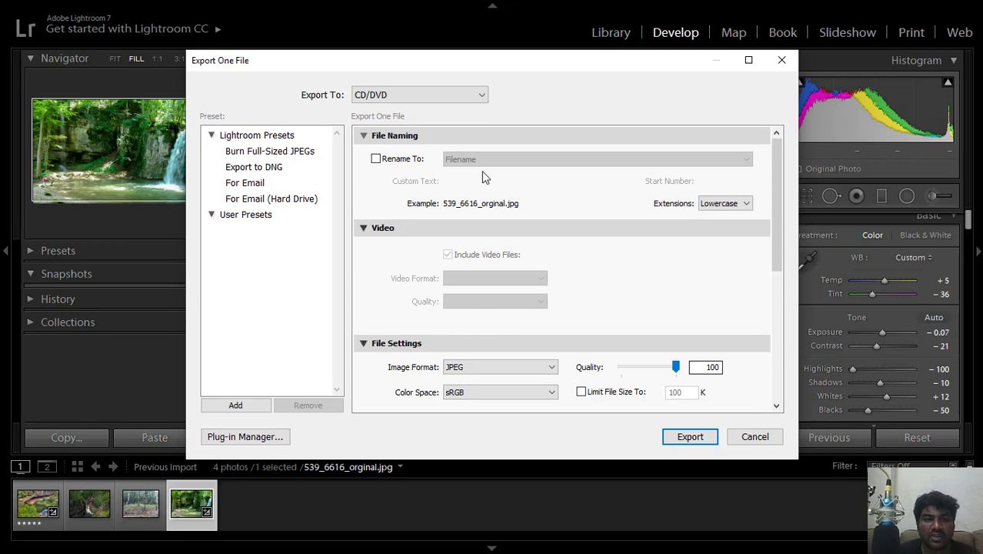
Export to Hard Drive in D:\Lightroom class 1, choosing Use Unique Names for the existing file
left_click(440, 95)
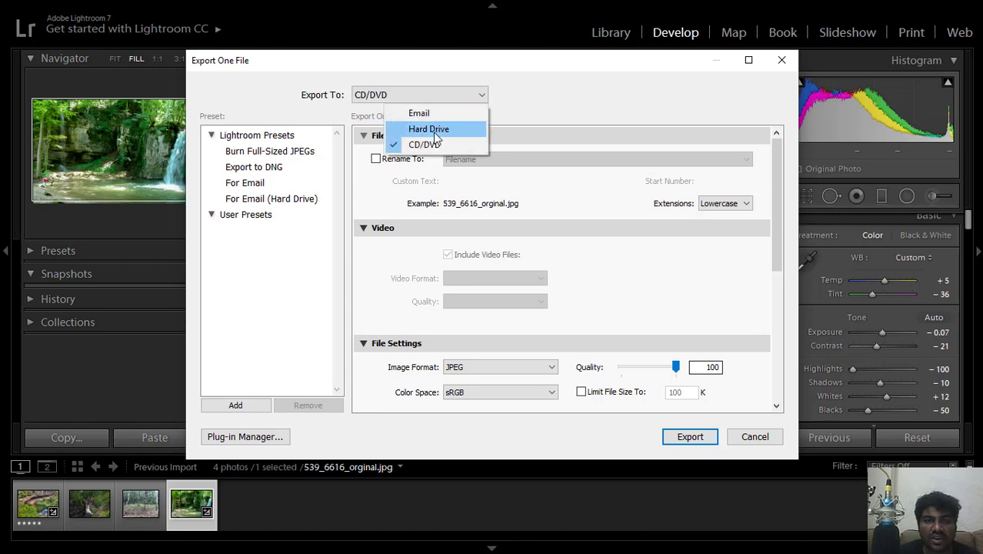
left_click(435, 128)
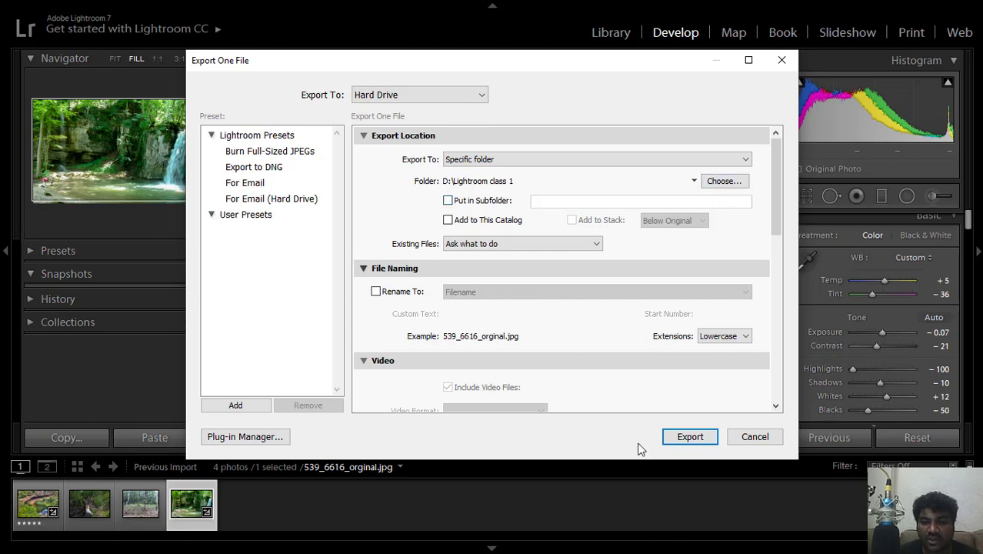
left_click(695, 437)
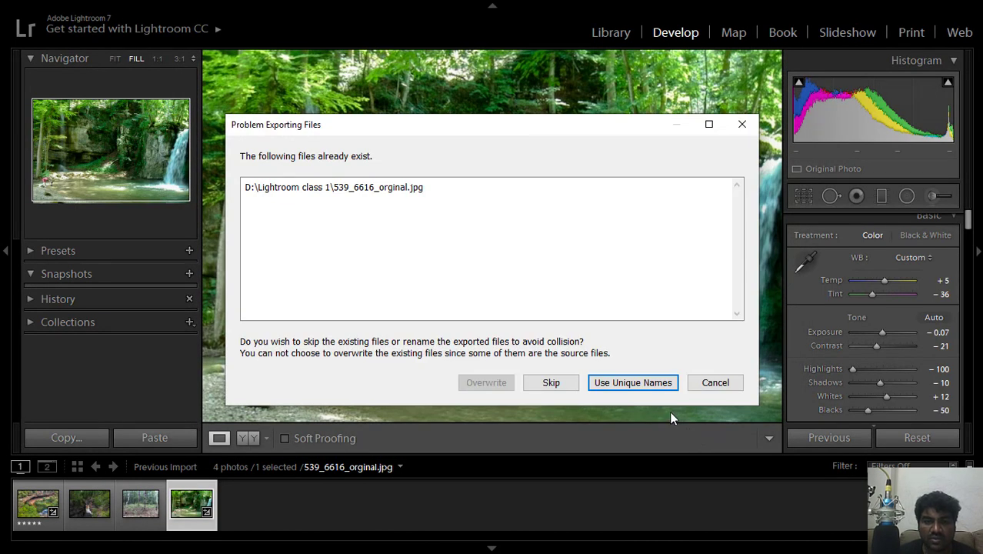
left_click(619, 385)
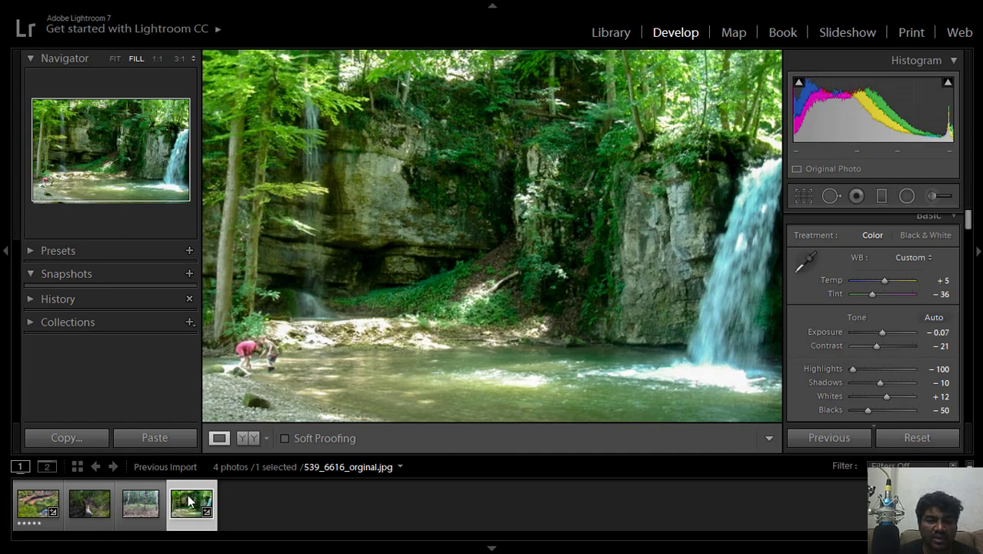
Step through the forest and waterfall thumbnails, landing on the cave-and-pool photo Day-831.jpg
left_click(134, 500)
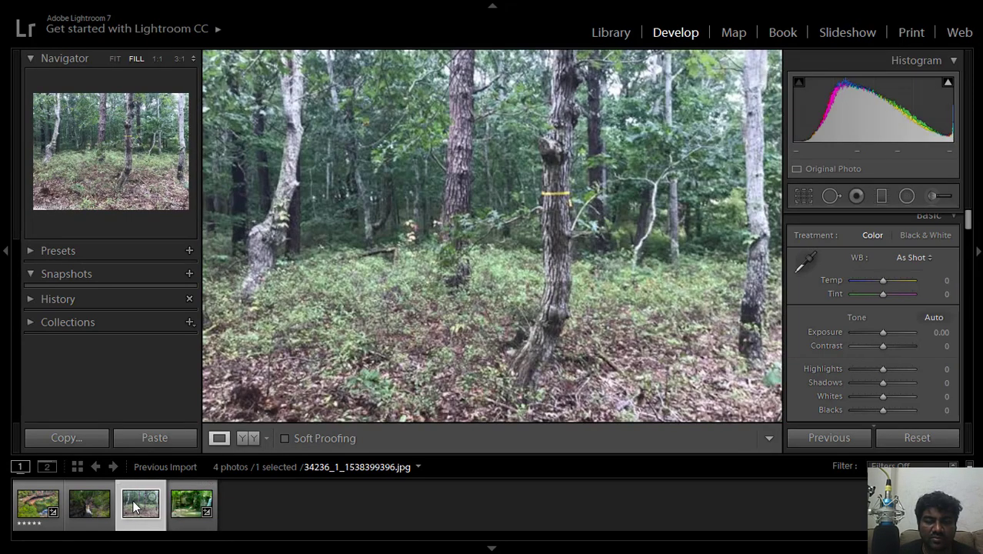
left_click(85, 514)
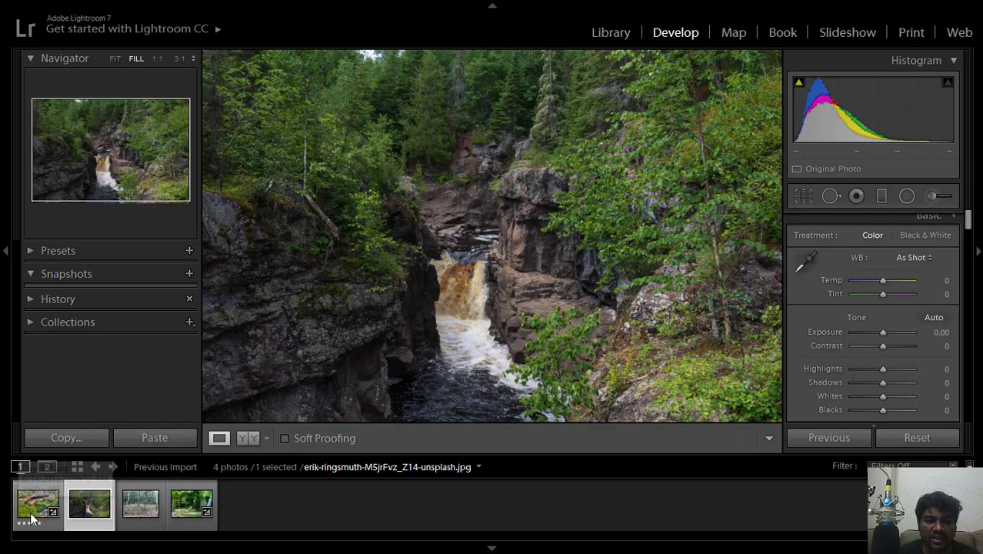
left_click(27, 513)
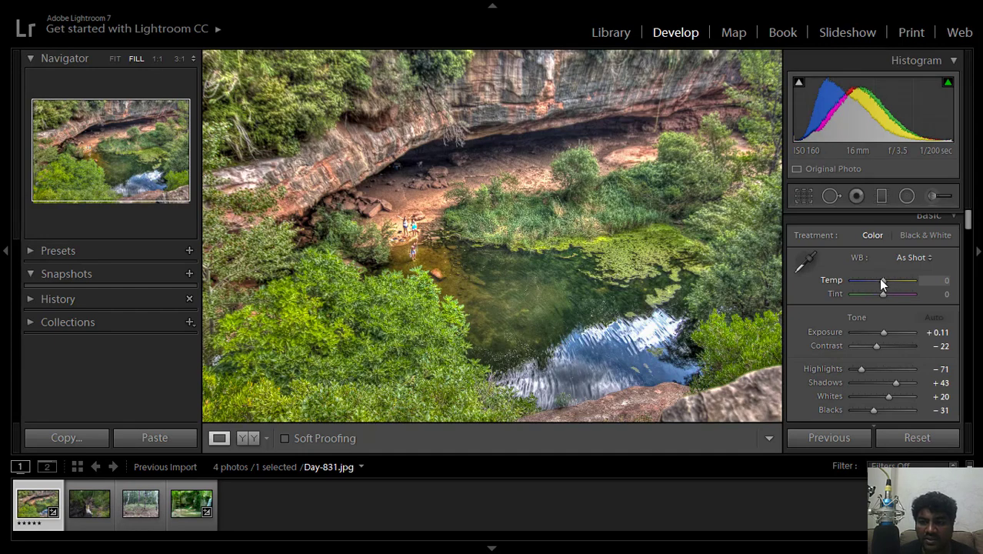
Give Day-831.jpg white balance Temp +2, Tint −12, plus Exposure −0.48 and Contrast +5
left_click_drag(882, 280, 880, 280)
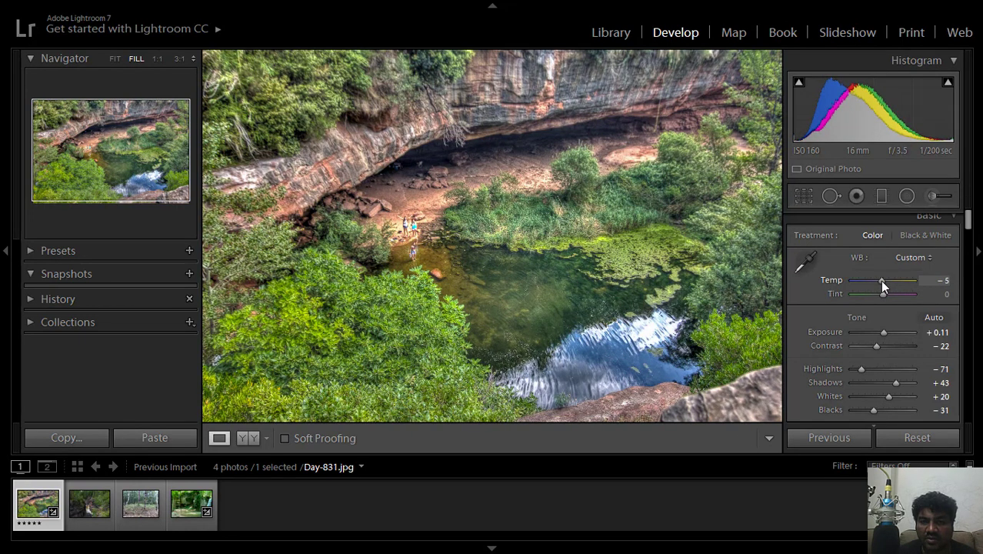
left_click_drag(881, 282, 882, 296)
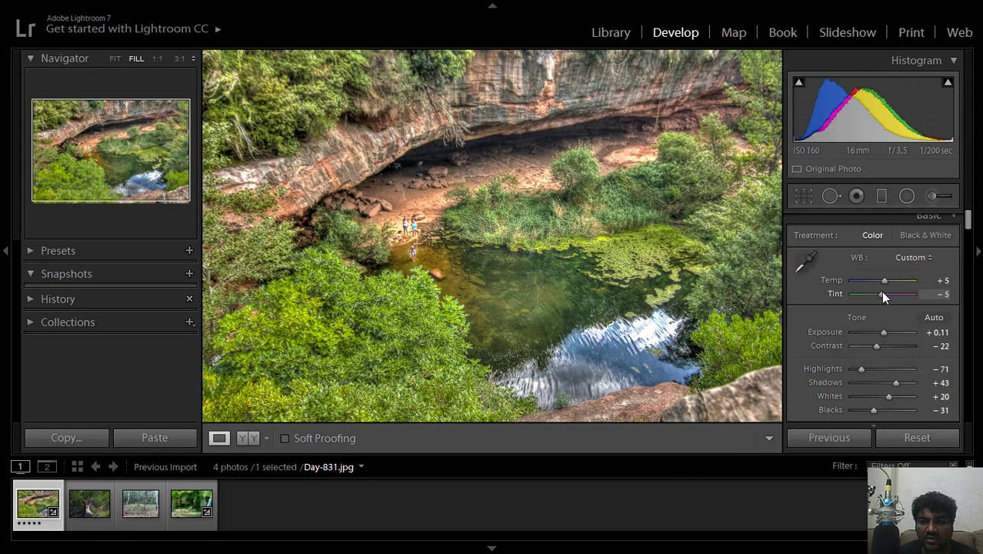
left_click_drag(883, 294, 878, 294)
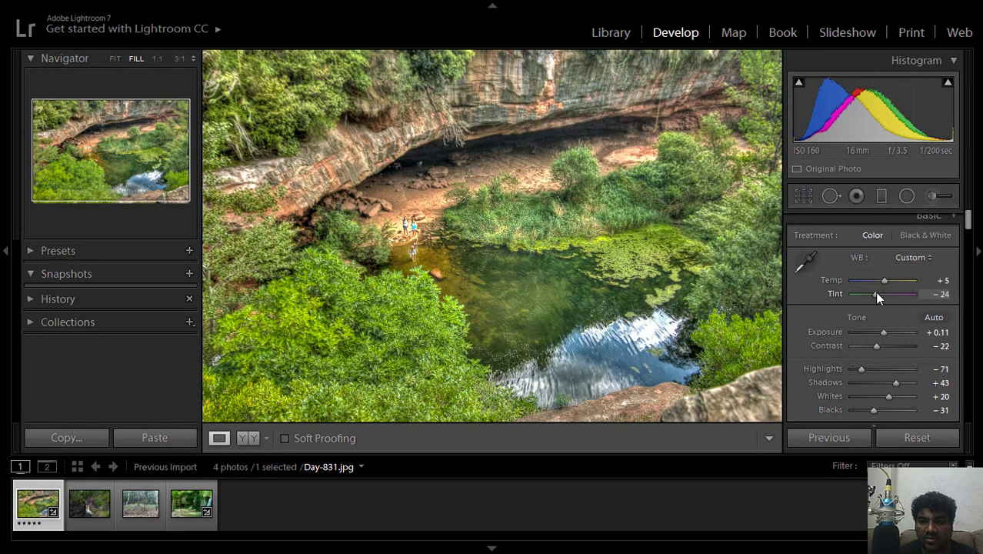
left_click_drag(876, 293, 880, 293)
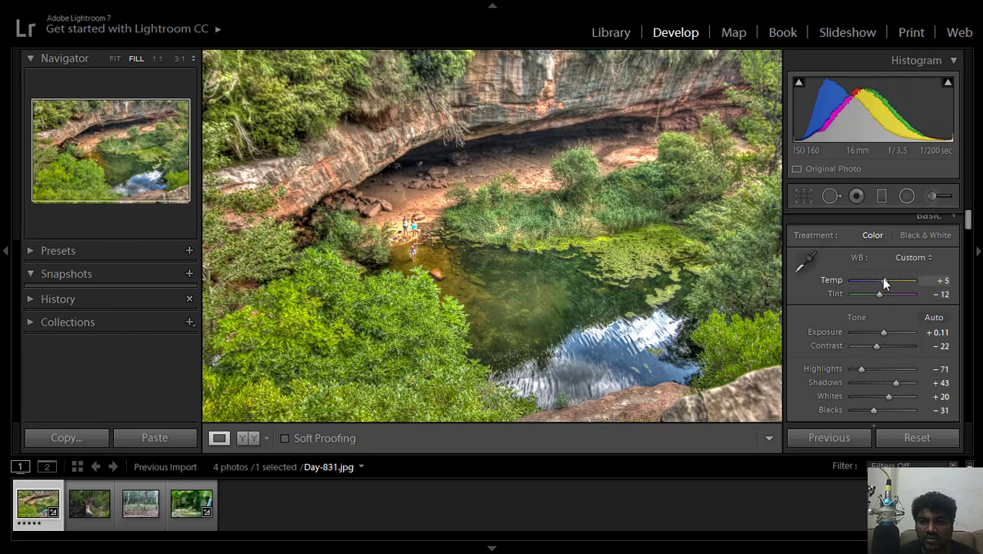
left_click_drag(882, 281, 882, 281)
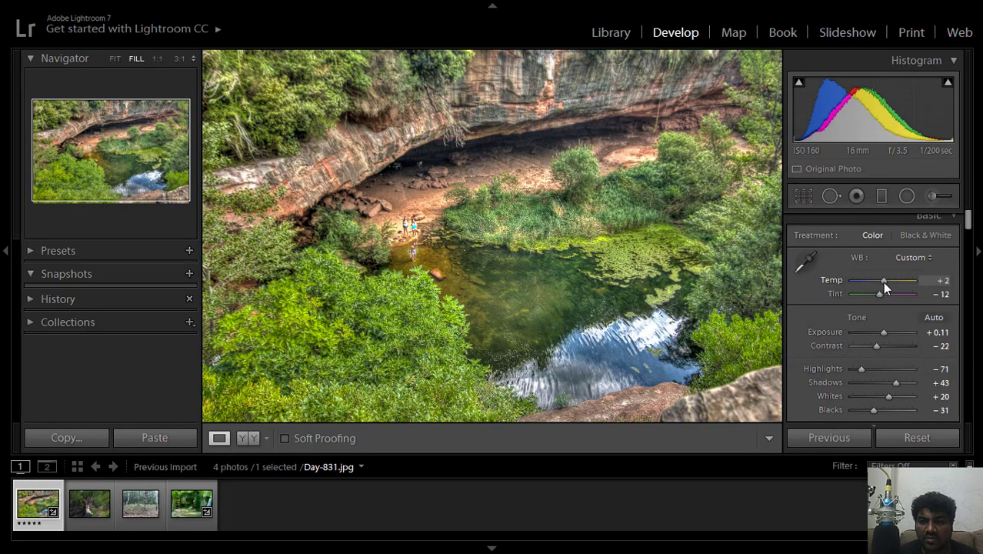
mouse_move(882, 332)
left_mouse_down()
mouse_move(872, 346)
mouse_move(883, 347)
left_mouse_up()
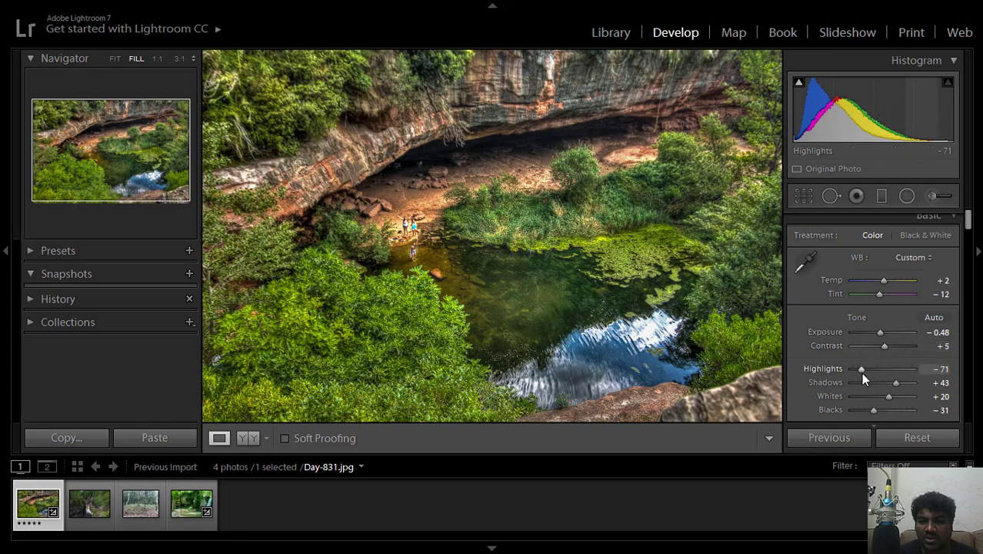
Pull Day-831.jpg's Highlights down to -81 and lift its Shadows to +48
left_click_drag(861, 369, 858, 368)
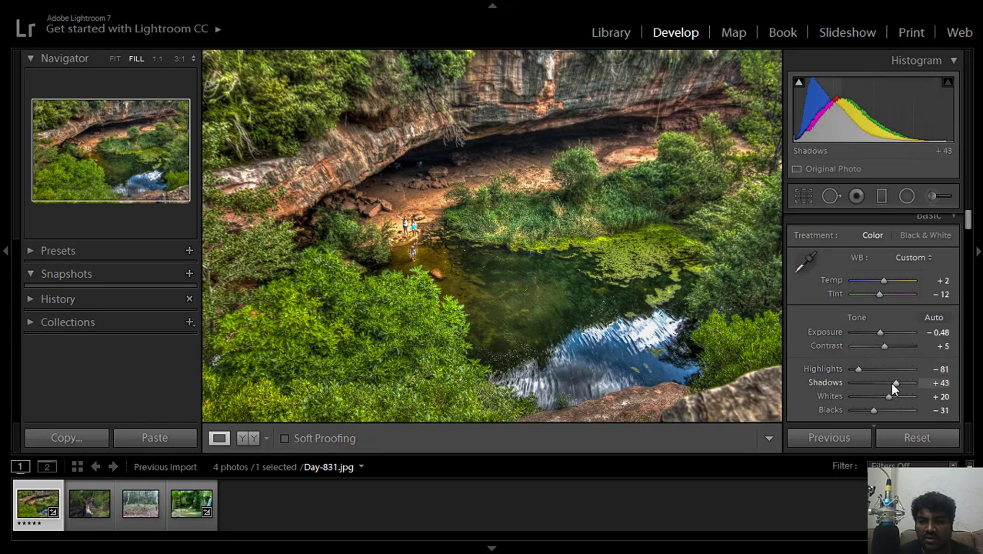
left_click_drag(890, 382, 897, 382)
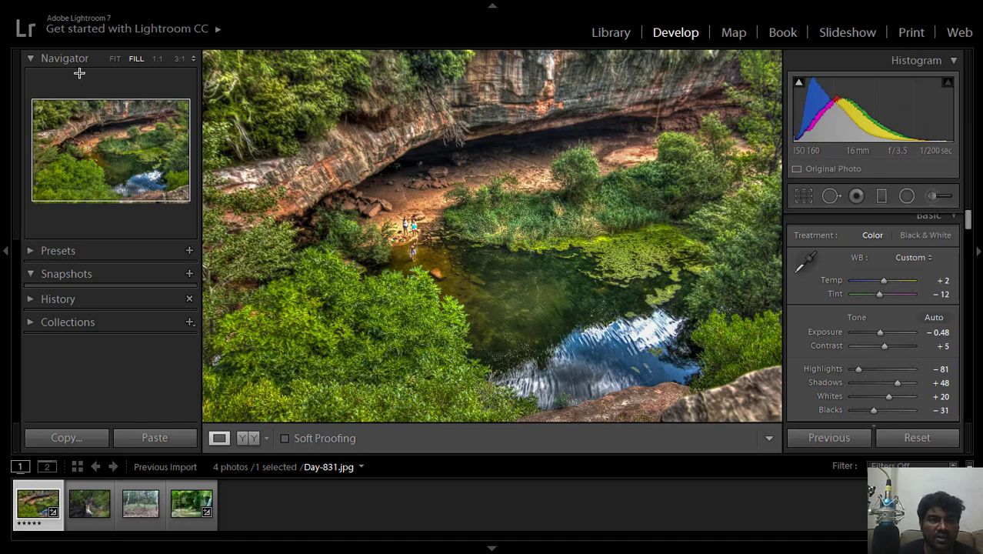
mouse_move(67, 7)
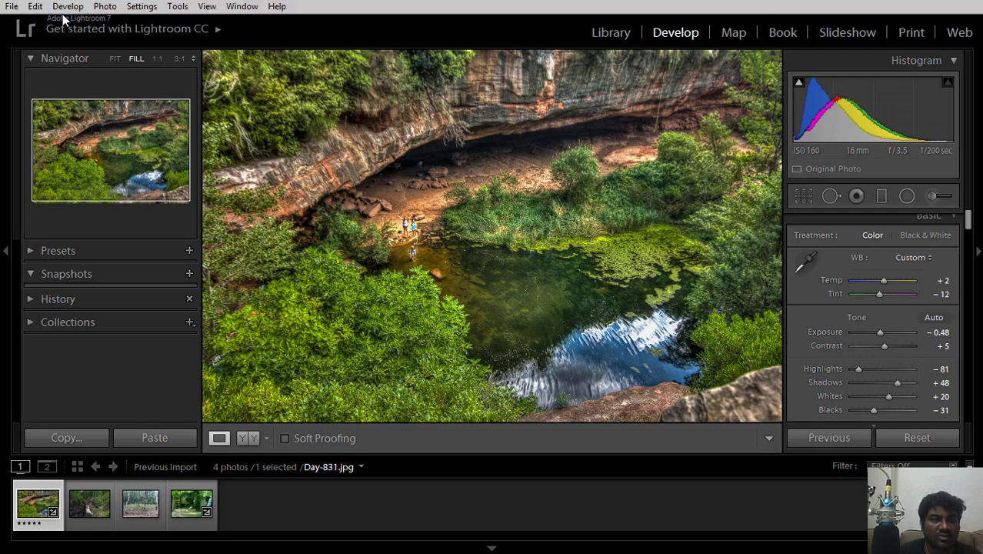
Export Day-831.jpg to the hard-drive folder D:\Lightroom class 1, choosing Use Unique Names
left_click(11, 7)
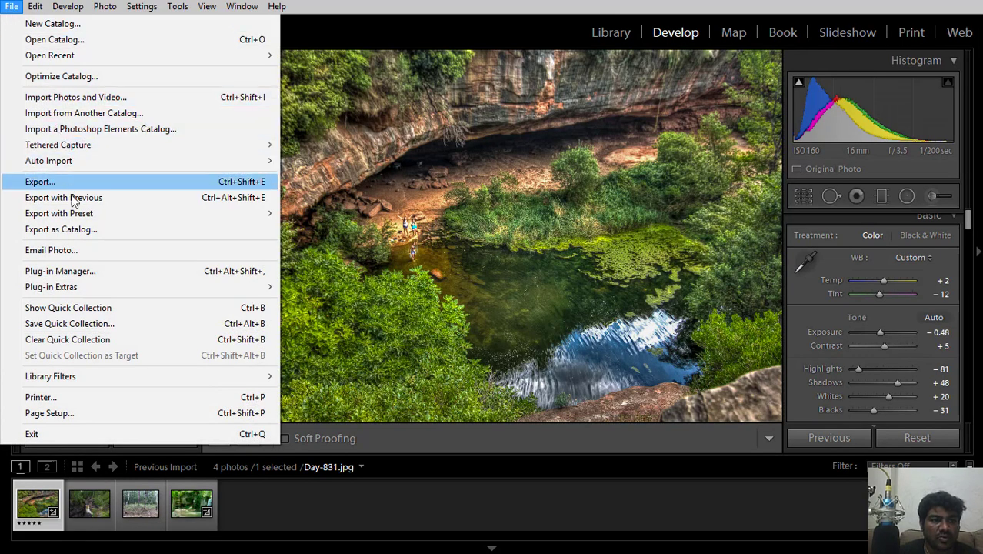
mouse_move(59, 213)
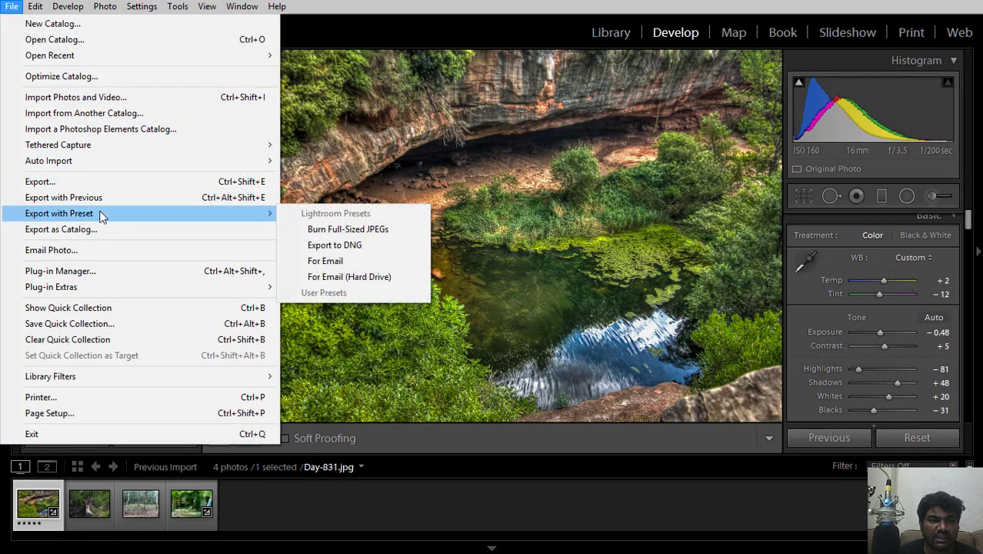
key("Escape")
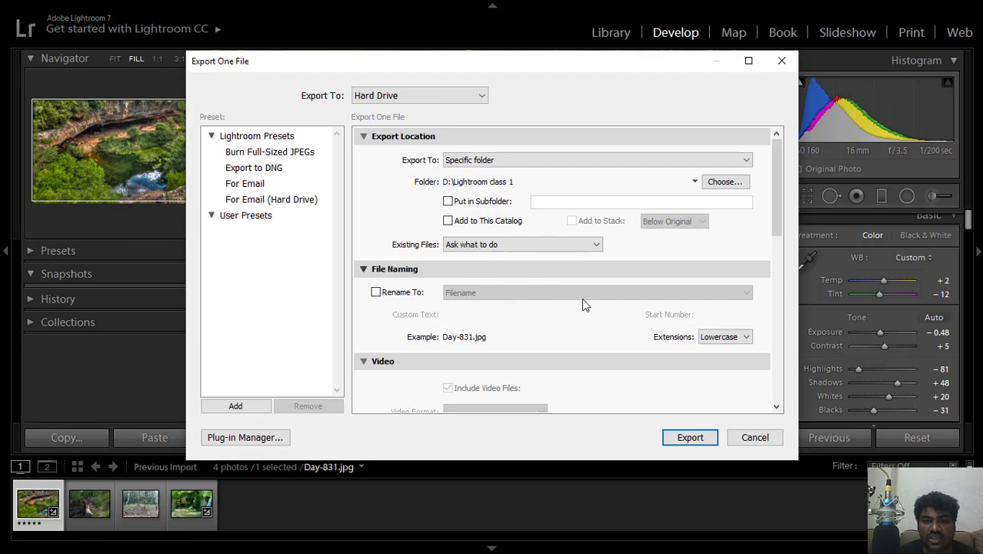
left_click(696, 438)
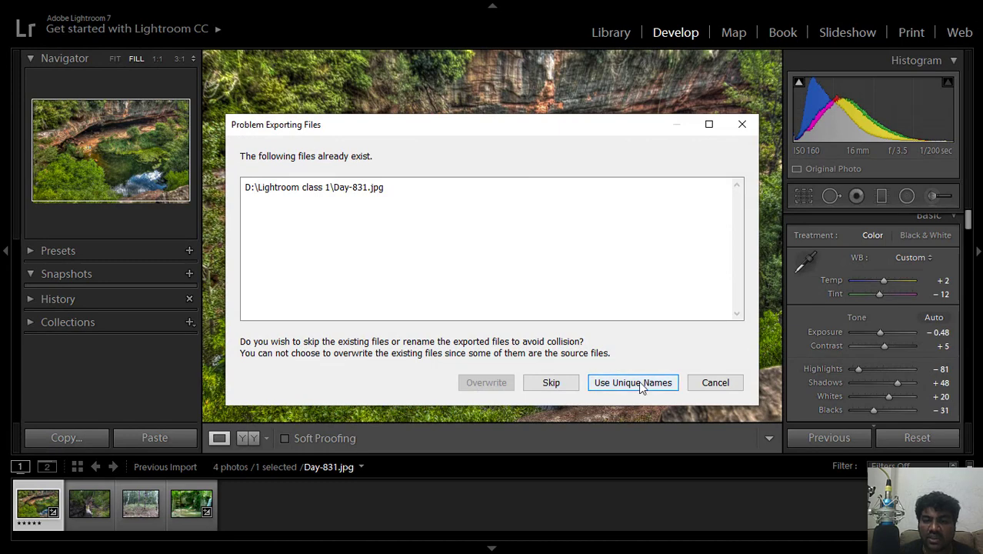
left_click(638, 380)
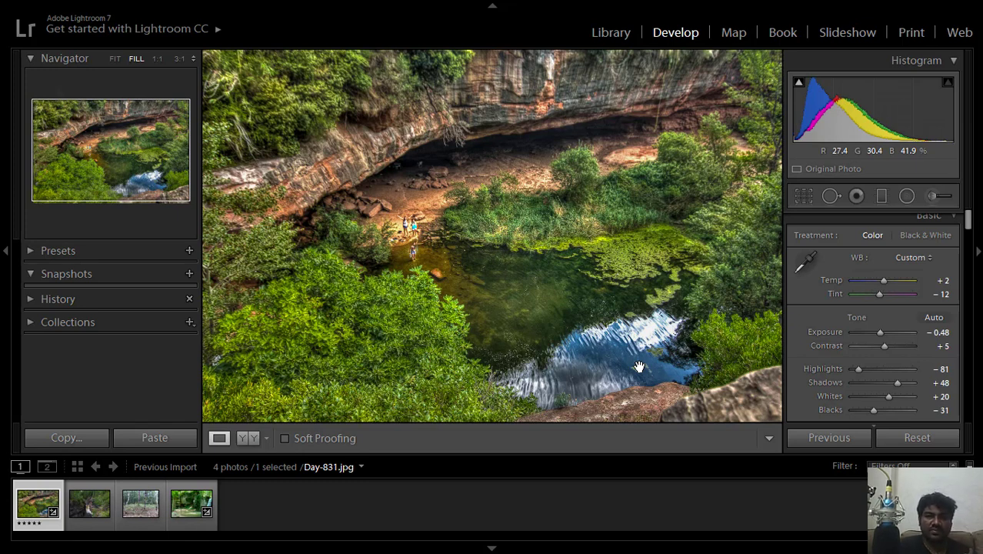
key("XF86AudioLowerVolume")
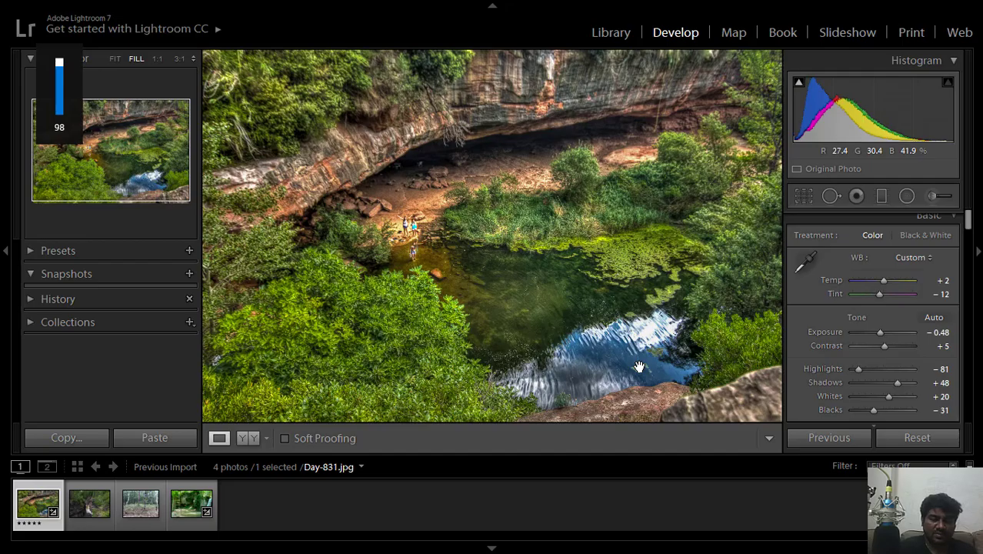